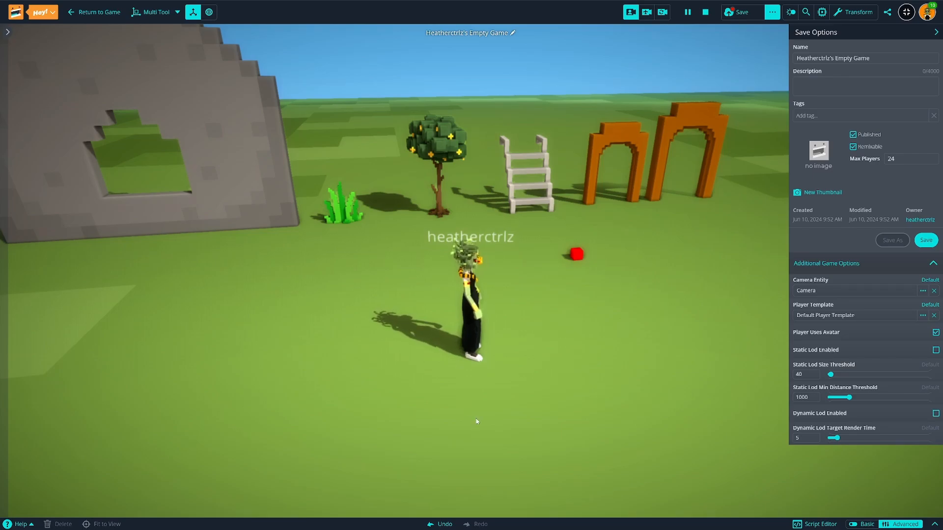
{"action": "right_click_drag", "start_coordinate": [497, 344], "coordinate": [498, 289]}
{"action": "key", "text": "a"}
{"action": "key", "text": "w"}
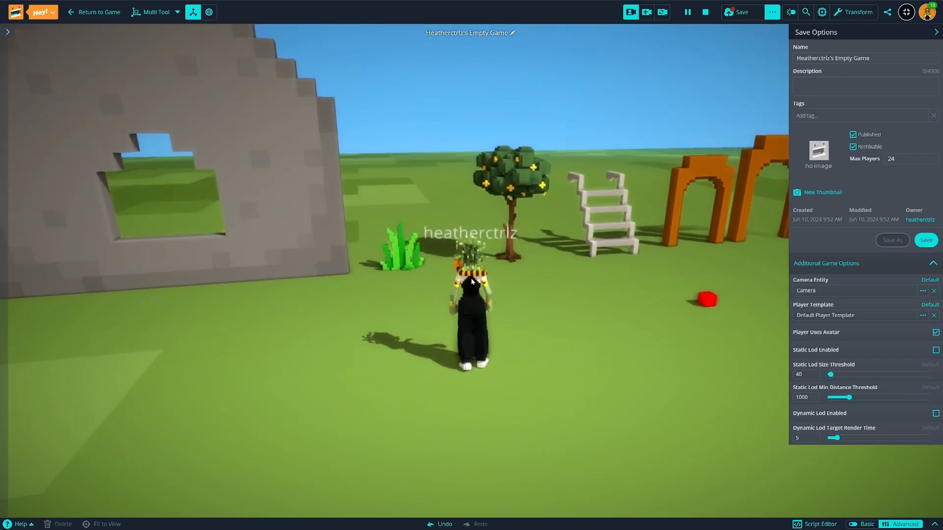
{"action": "key", "text": "a"}
{"action": "key", "text": "s"}
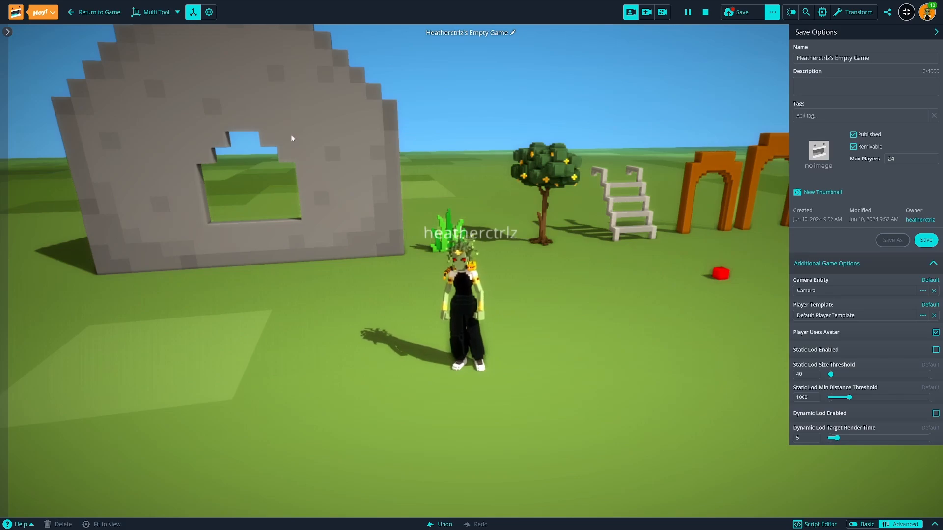
View the gray gingerbread back wall's component properties, and deselect the wall
{"action": "left_click", "coordinate": [181, 117]}
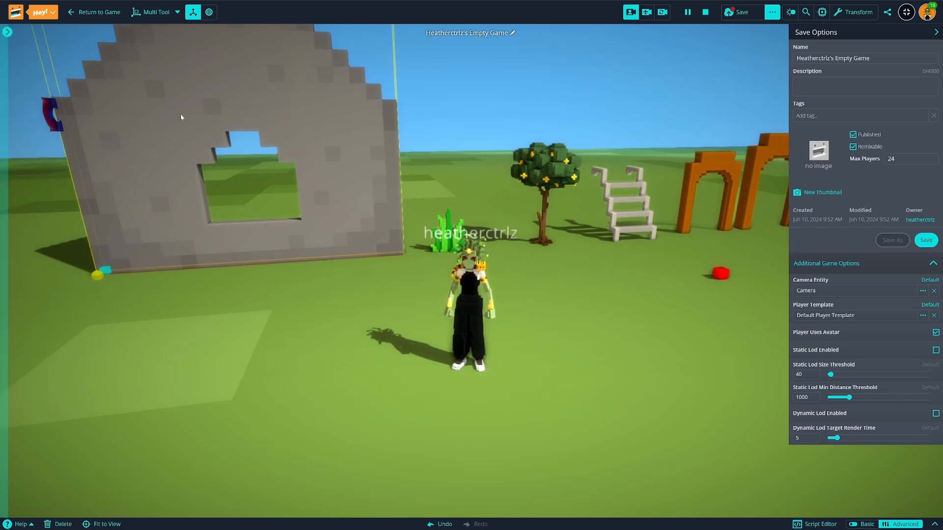
{"action": "left_click", "coordinate": [7, 31]}
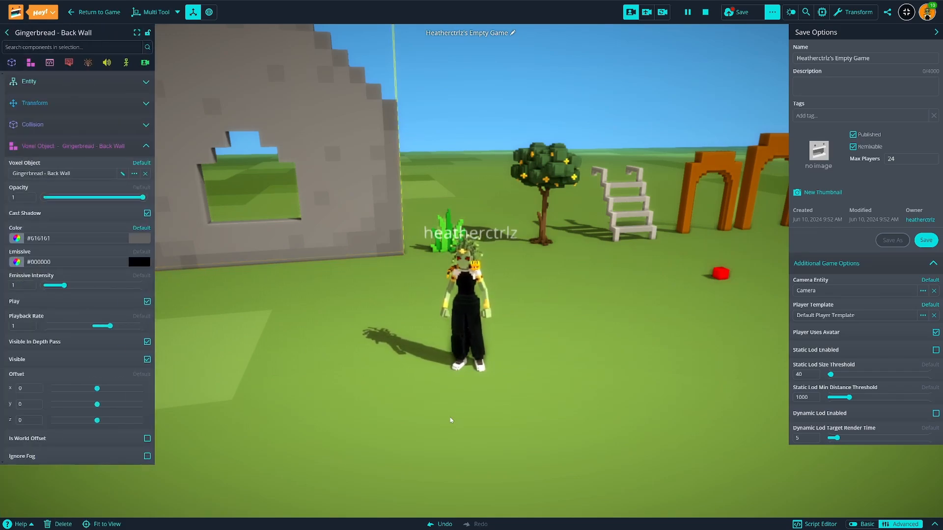
{"action": "left_click", "coordinate": [5, 33]}
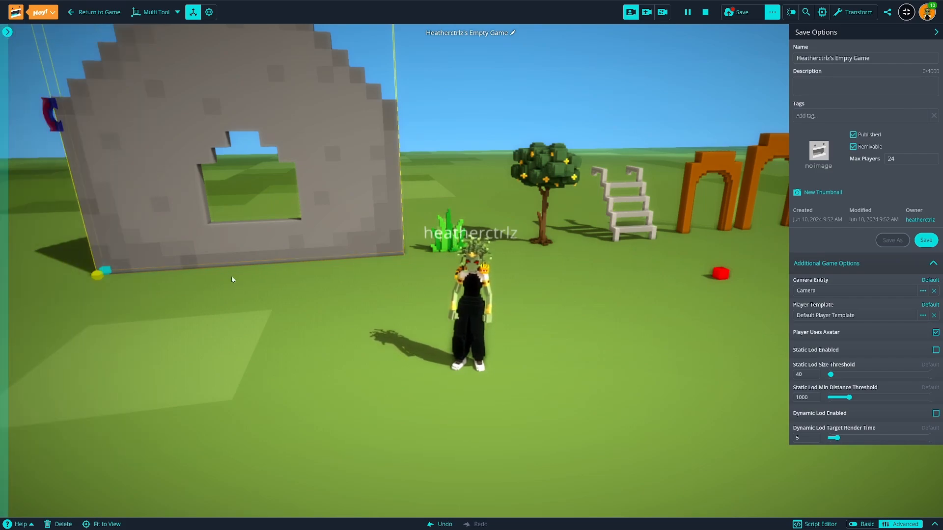
{"action": "left_click", "coordinate": [262, 323]}
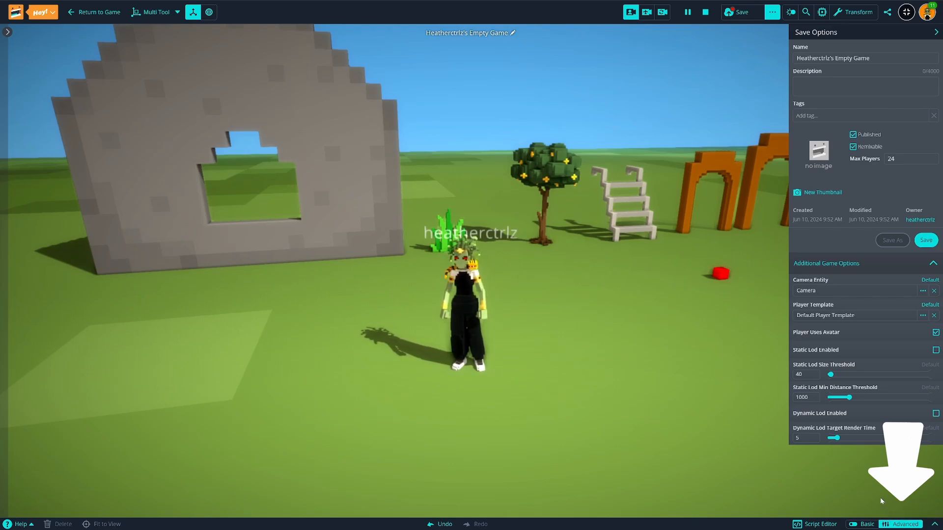
Hide the save options and show the Collision settings of the gray gingerbread back wall
{"action": "left_click", "coordinate": [936, 33]}
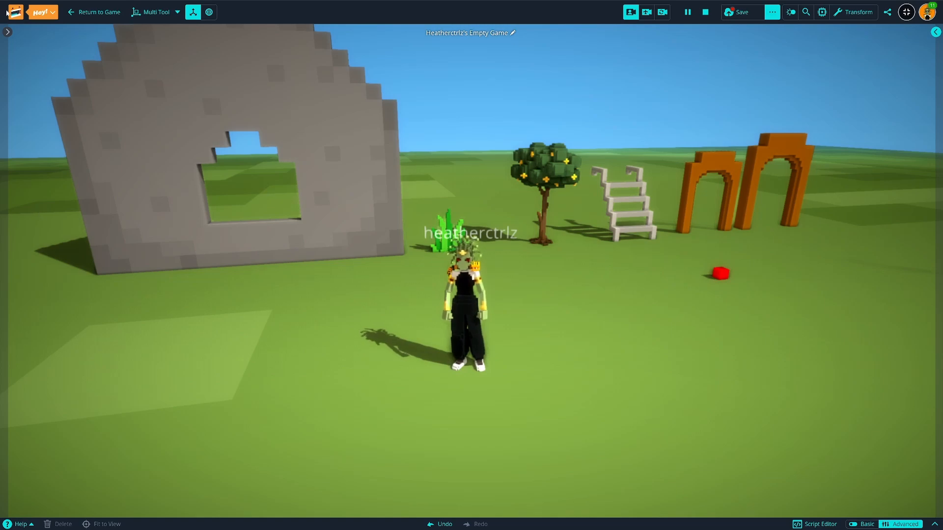
{"action": "left_click", "coordinate": [233, 84]}
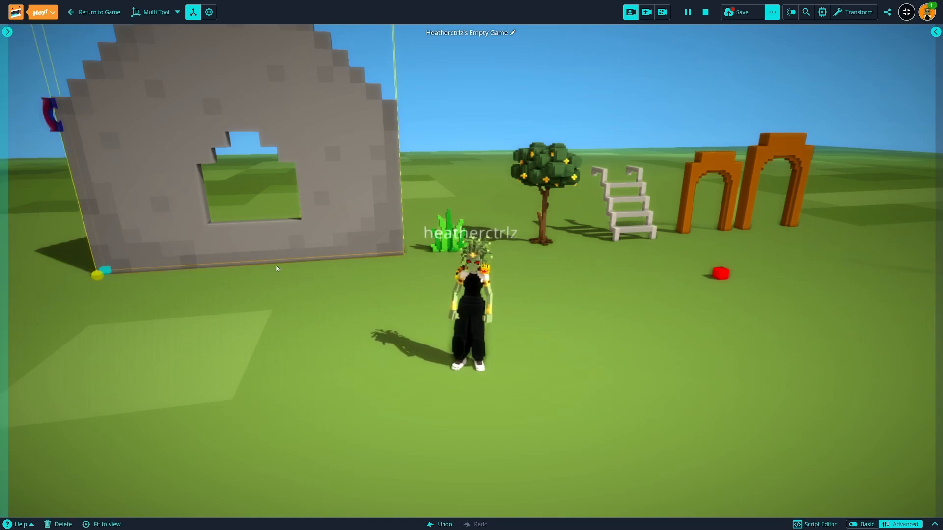
{"action": "left_click", "coordinate": [6, 33]}
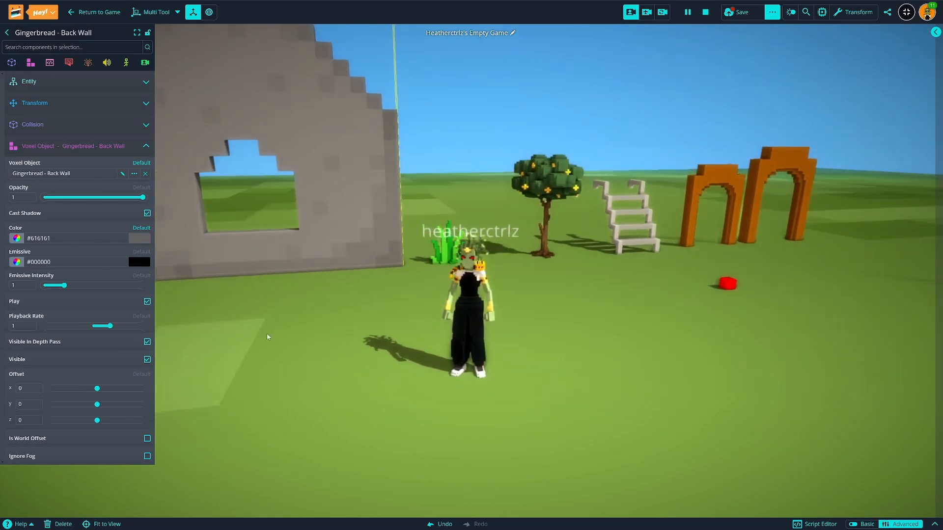
{"action": "left_click", "coordinate": [118, 146]}
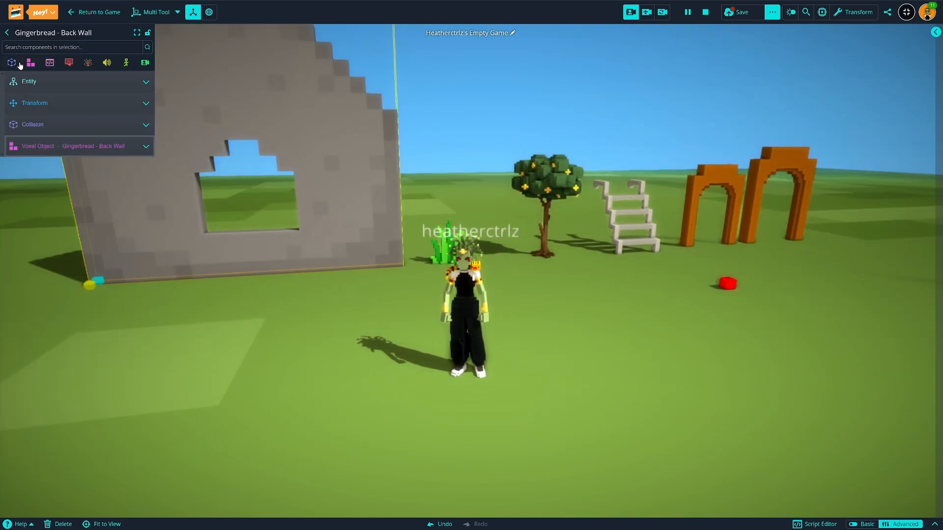
{"action": "left_click", "coordinate": [35, 125]}
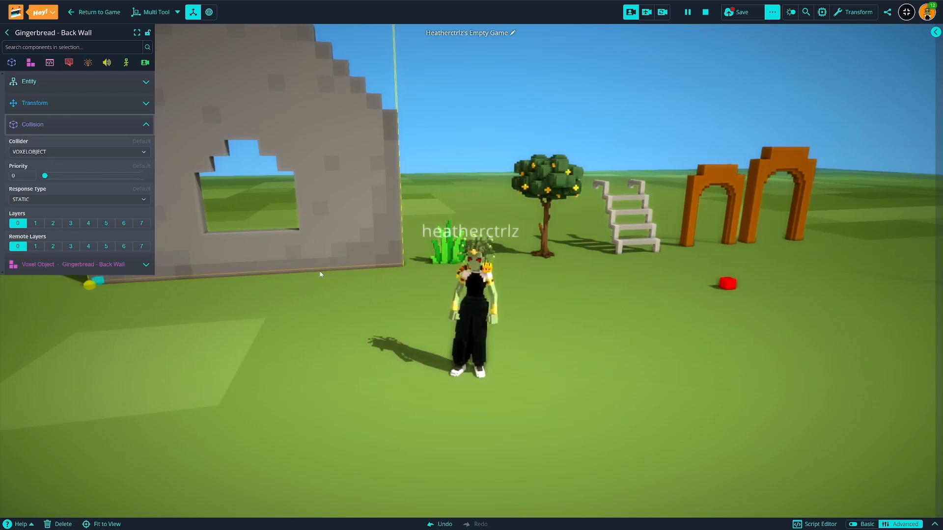
Bring the avatar in front of the gray wall and test its collision by running and jumping at the window opening
{"action": "key", "text": "a"}
{"action": "key", "text": "a"}
{"action": "key", "text": "a"}
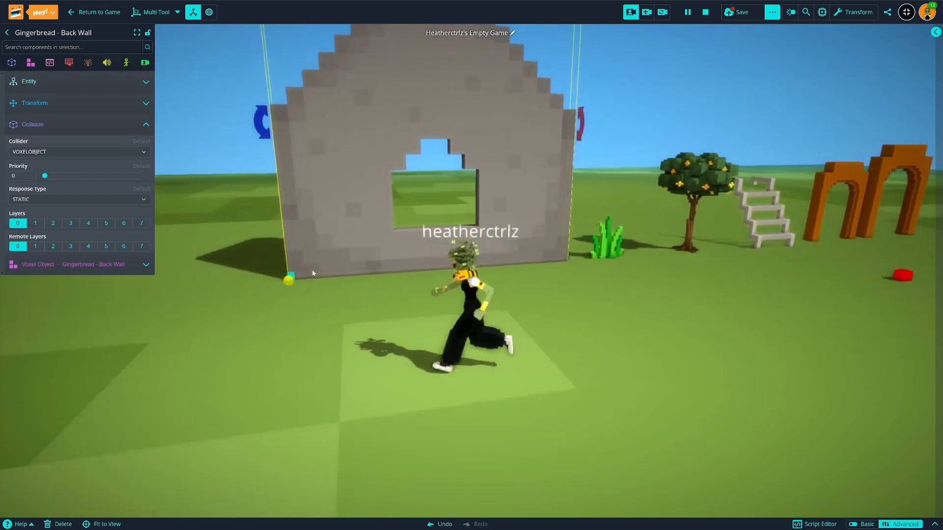
{"action": "right_click_drag", "start_coordinate": [455, 275], "coordinate": [485, 118]}
{"action": "key", "text": "d"}
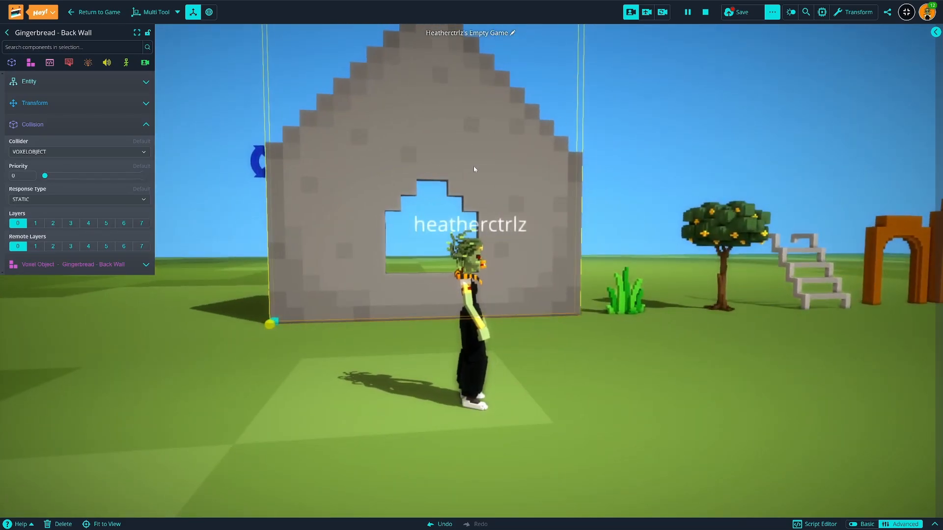
{"action": "right_click_drag", "start_coordinate": [473, 186], "coordinate": [466, 216]}
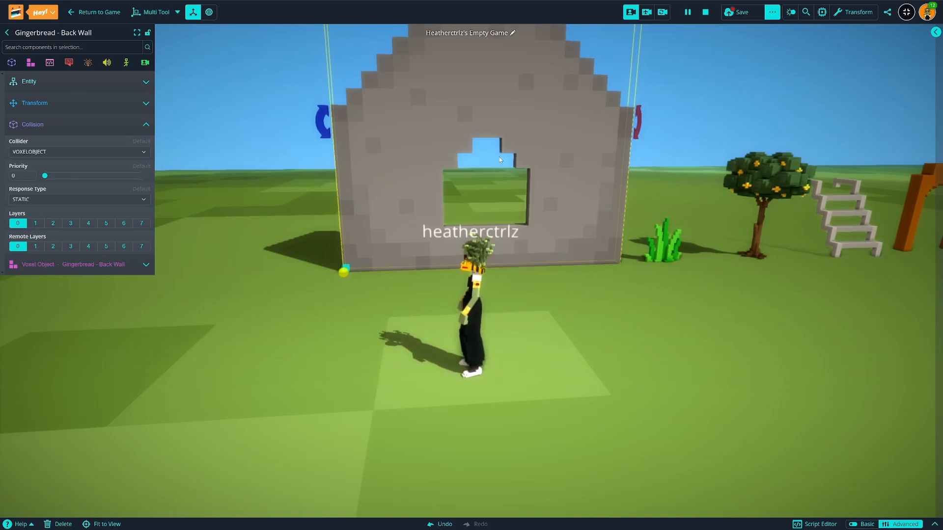
{"action": "key", "text": "w"}
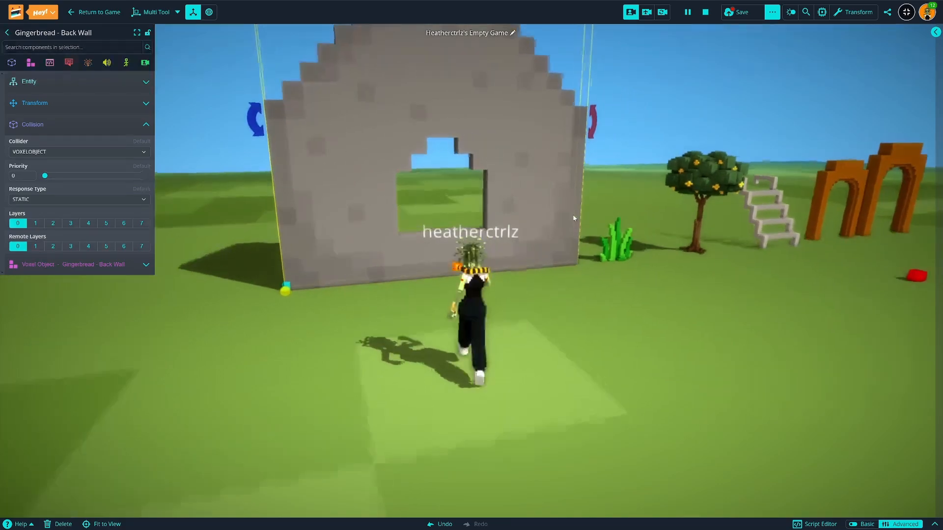
{"action": "key", "text": "s"}
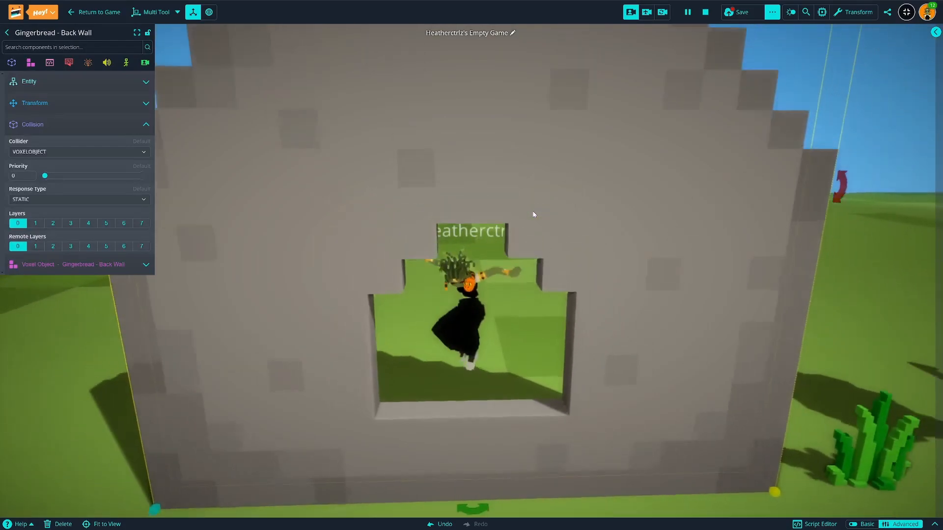
{"action": "key", "text": "w"}
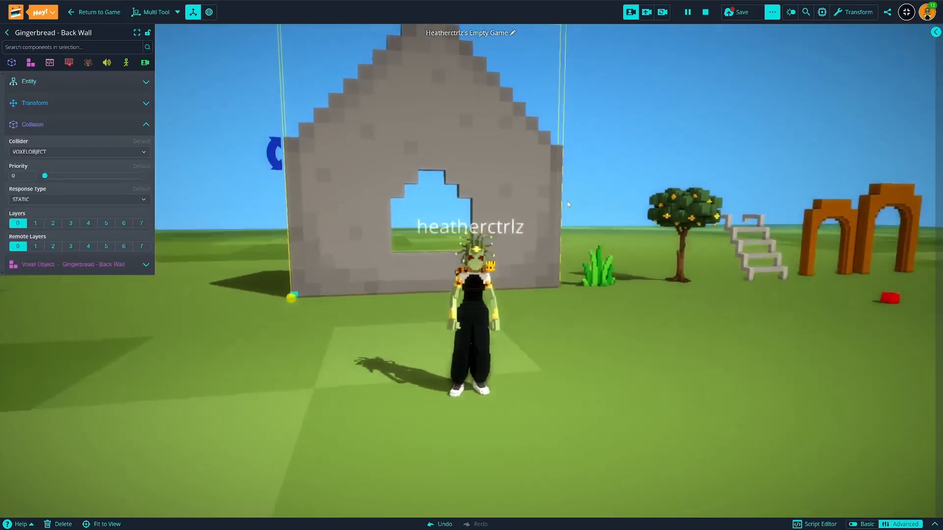
{"action": "key", "text": "w"}
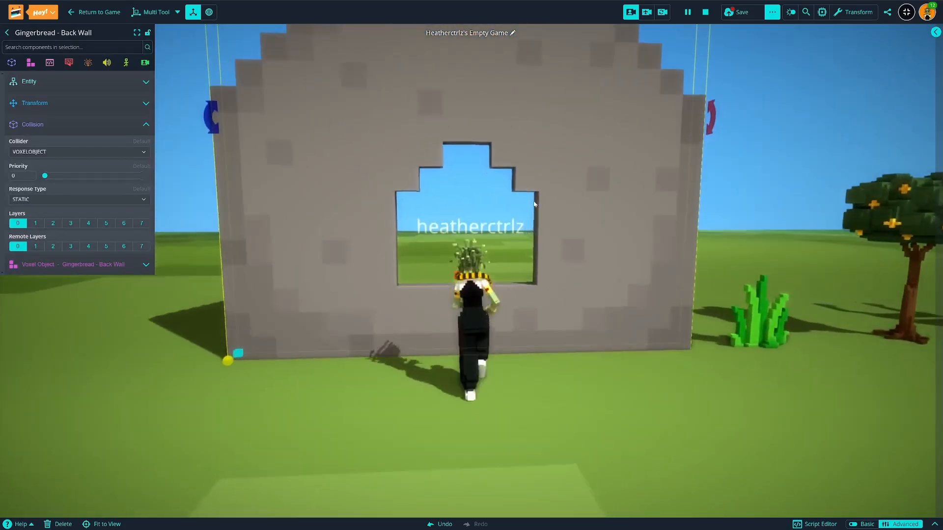
{"action": "key", "text": "s"}
{"action": "key", "text": "w"}
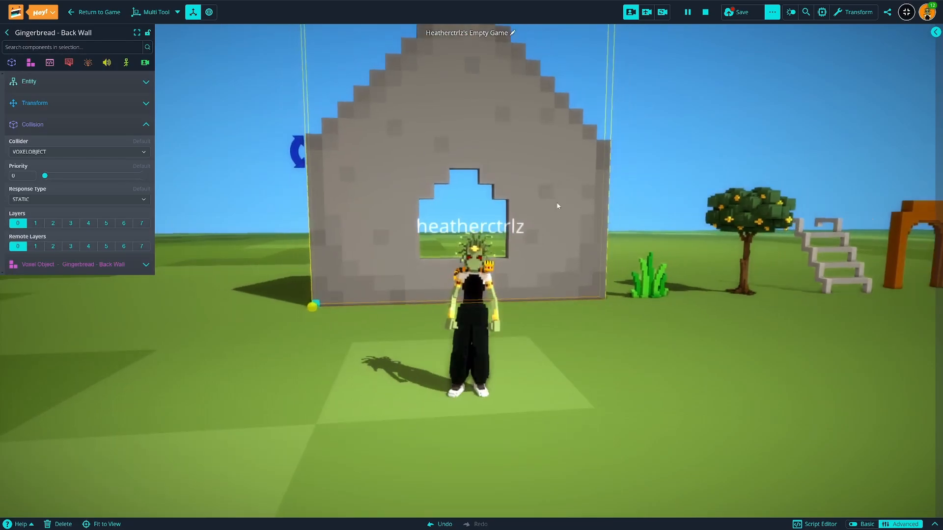
{"action": "key", "text": "w"}
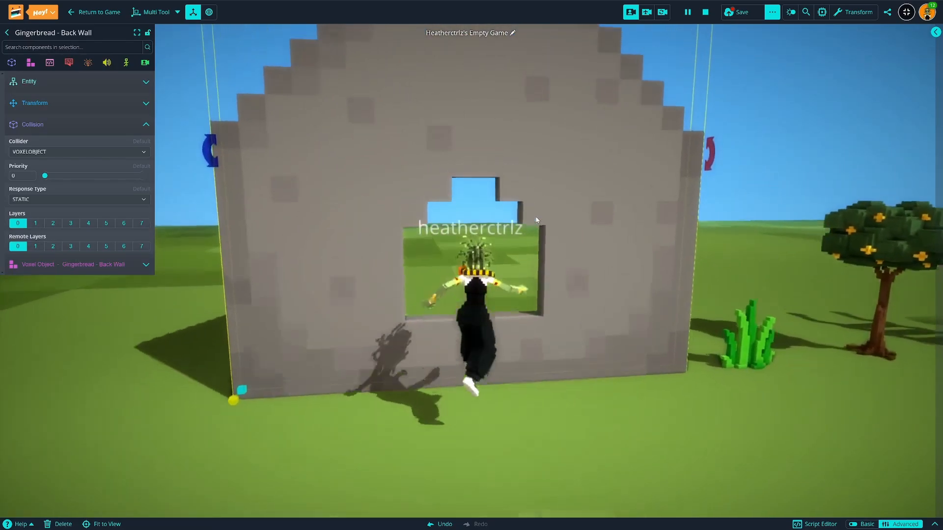
{"action": "key", "text": "space"}
{"action": "key", "text": "s"}
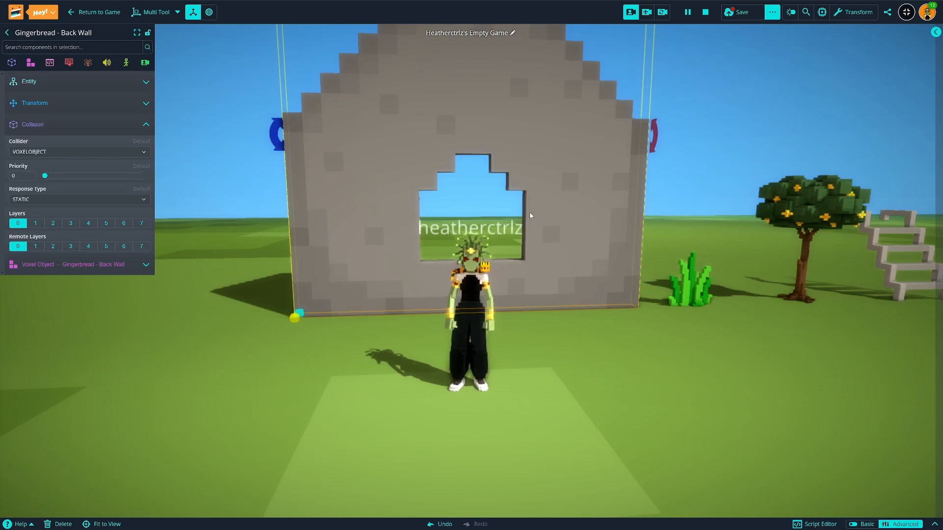
Set the gray back wall's collider to BOX and test running the avatar at its window opening
{"action": "left_click", "coordinate": [46, 152]}
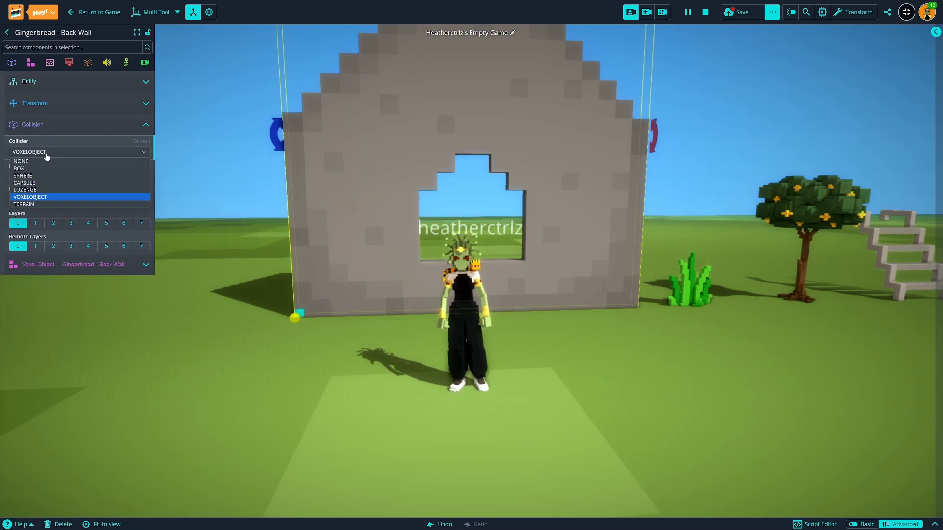
{"action": "left_click", "coordinate": [43, 169]}
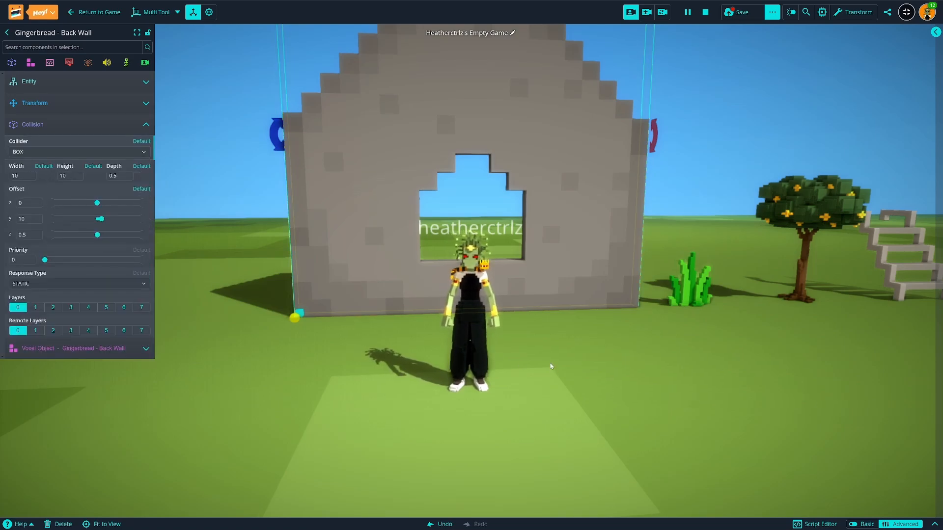
{"action": "key", "text": "w"}
{"action": "key", "text": "a"}
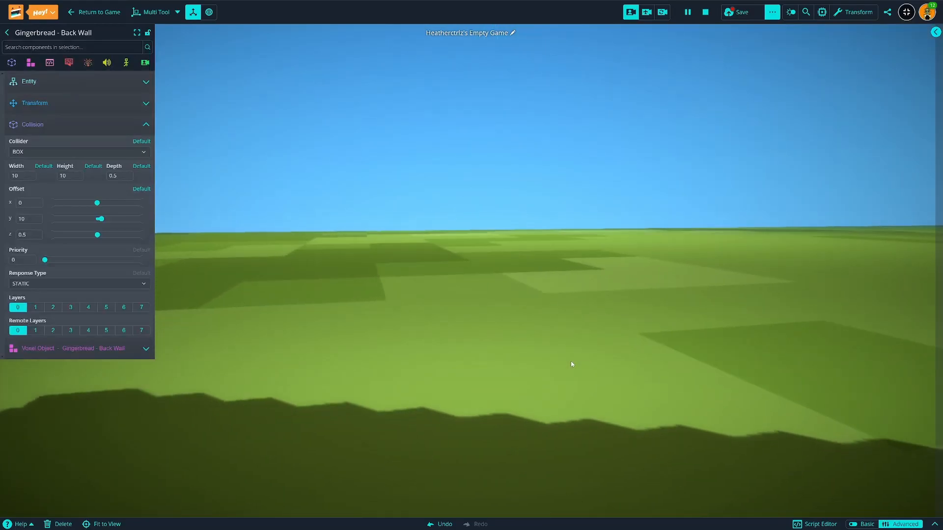
{"action": "key", "text": "s"}
{"action": "key", "text": "d"}
{"action": "right_click_drag", "start_coordinate": [571, 361], "coordinate": [562, 55]}
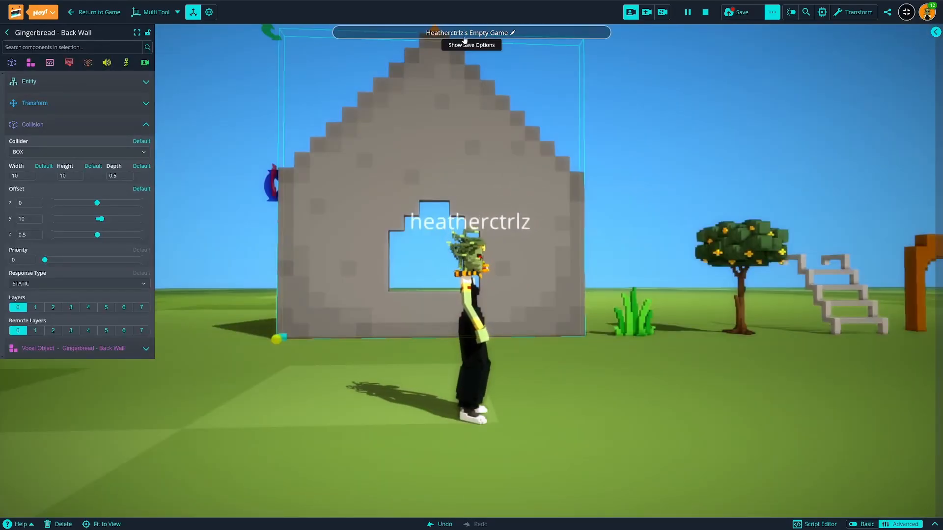
{"action": "right_click_drag", "start_coordinate": [505, 45], "coordinate": [525, 101]}
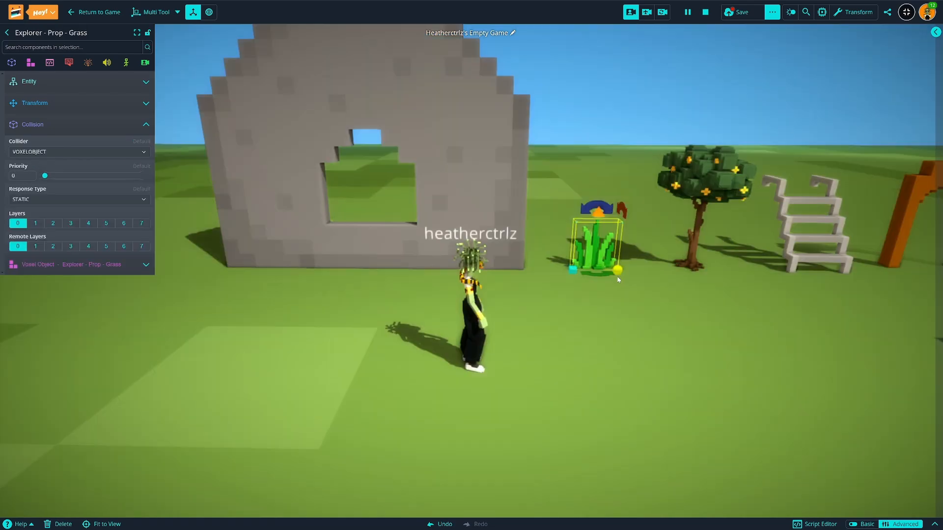
With the green grass prop selected, test its collision by walking the avatar into it and jumping on top of it
{"action": "right_click_drag", "start_coordinate": [568, 303], "coordinate": [619, 313]}
{"action": "key", "text": "w"}
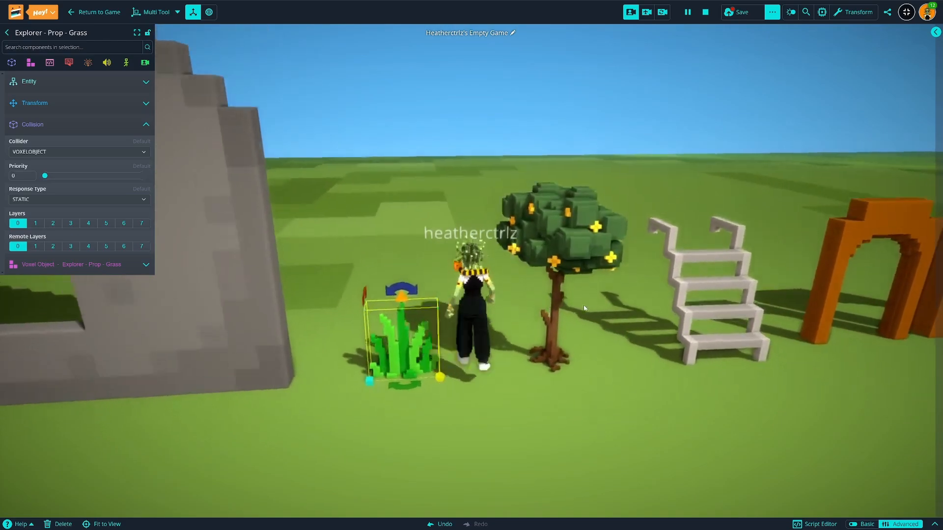
{"action": "key", "text": "space"}
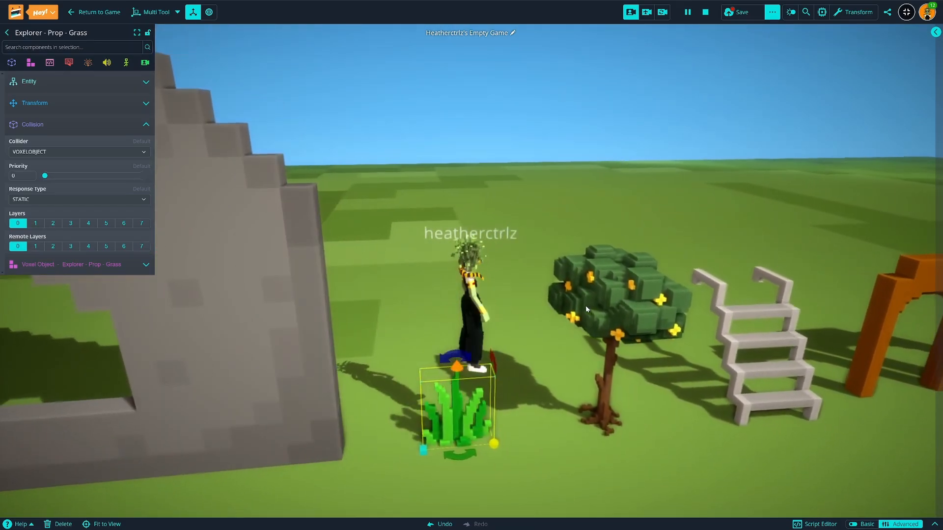
{"action": "mouse_move", "coordinate": [585, 306]}
{"action": "right_mouse_down"}
{"action": "mouse_move", "coordinate": [588, 281]}
{"action": "mouse_move", "coordinate": [613, 264]}
{"action": "mouse_move", "coordinate": [566, 276]}
{"action": "mouse_move", "coordinate": [611, 283]}
{"action": "mouse_move", "coordinate": [558, 291]}
{"action": "mouse_move", "coordinate": [597, 295]}
{"action": "mouse_move", "coordinate": [562, 305]}
{"action": "mouse_move", "coordinate": [575, 306]}
{"action": "right_mouse_up"}
{"action": "key", "text": "s"}
{"action": "key", "text": "w"}
{"action": "key", "text": "a"}
{"action": "key", "text": "w"}
{"action": "key", "text": "d"}
{"action": "key", "text": "w"}
{"action": "key", "text": "a"}
{"action": "key", "text": "d"}
{"action": "key", "text": "s"}
{"action": "key", "text": "a"}
{"action": "key", "text": "w"}
{"action": "key", "text": "a"}
{"action": "key", "text": "s"}
{"action": "key", "text": "s"}
{"action": "key", "text": "w"}
{"action": "key", "text": "d"}
{"action": "key", "text": "a"}
{"action": "key", "text": "s"}
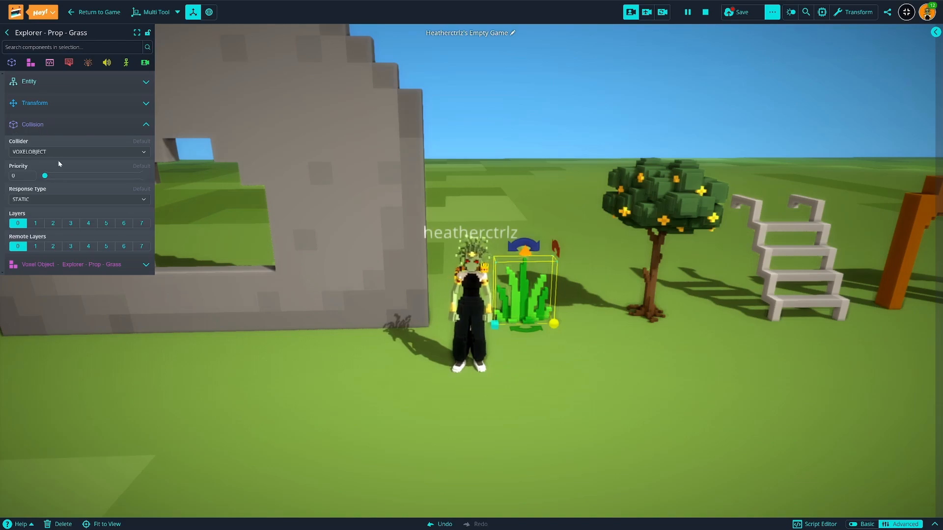
Set the grass prop's collider to NONE and test walking the avatar through it
{"action": "left_click", "coordinate": [57, 152]}
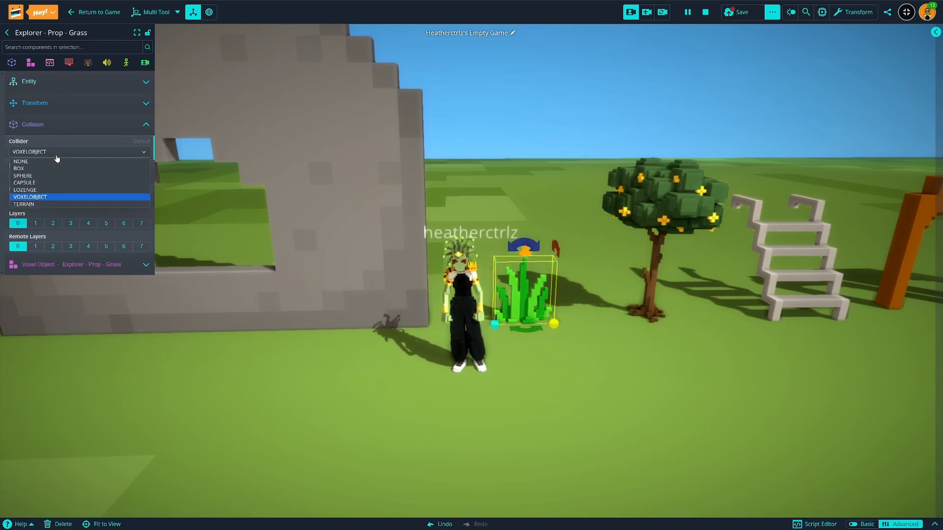
{"action": "left_click", "coordinate": [51, 162]}
{"action": "key", "text": "s"}
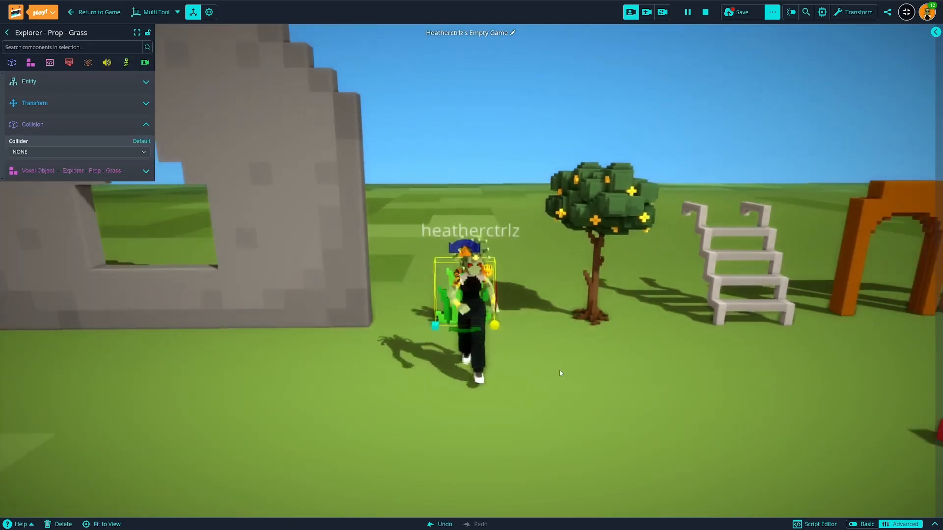
{"action": "key", "text": "w"}
{"action": "right_click_drag", "start_coordinate": [547, 366], "coordinate": [566, 377]}
{"action": "key", "text": "s"}
{"action": "key", "text": "d"}
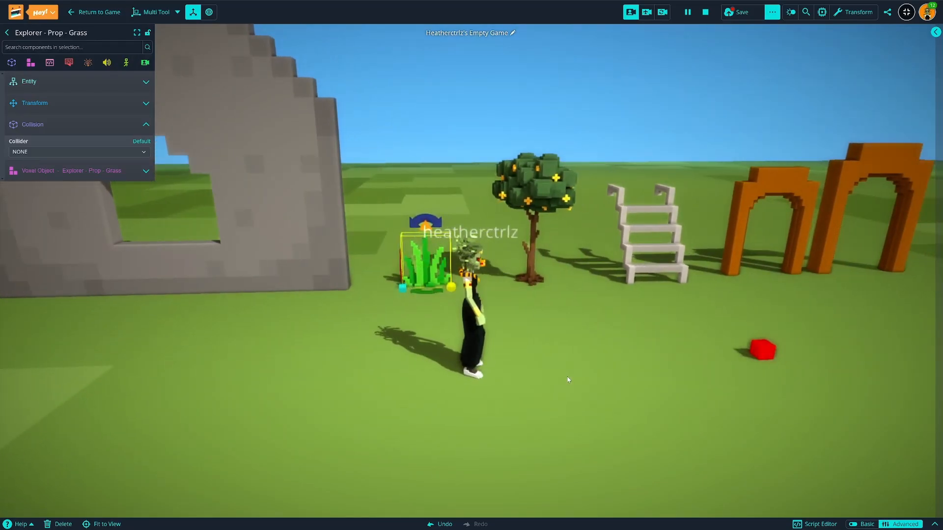
Deselect the grass and test the tree's existing collision by running the avatar into and around its trunk
{"action": "key", "text": "d"}
{"action": "key", "text": "d"}
{"action": "key", "text": "w"}
{"action": "left_click", "coordinate": [548, 346]}
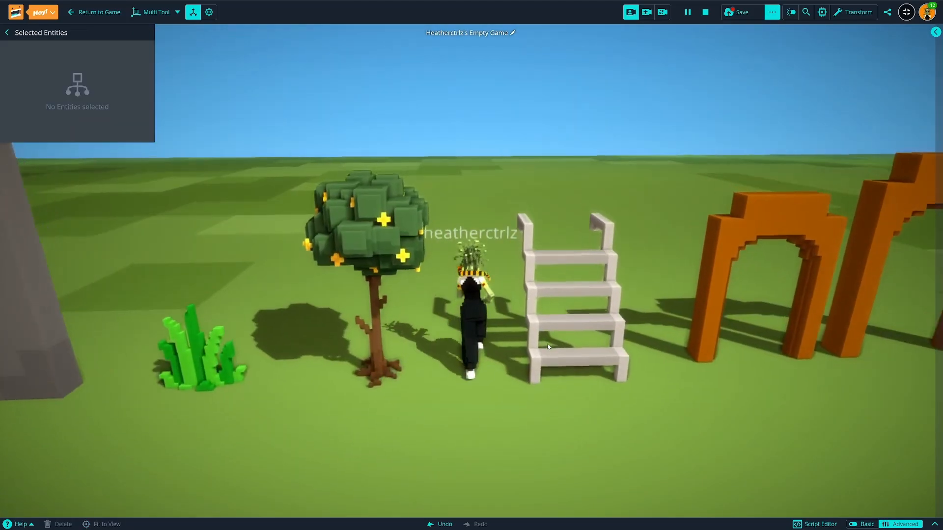
{"action": "key", "text": "a"}
{"action": "key", "text": "s"}
{"action": "key", "text": "d"}
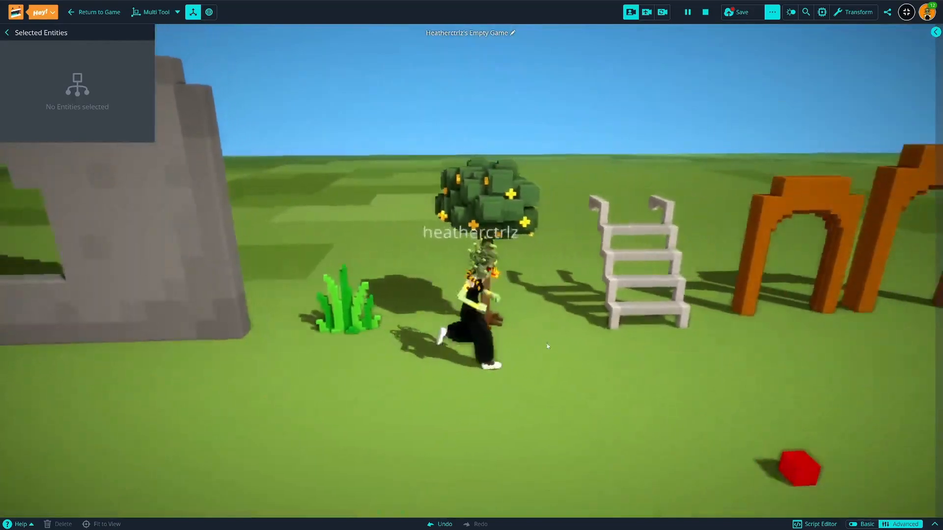
{"action": "key", "text": "w"}
{"action": "key", "text": "s"}
{"action": "key", "text": "a"}
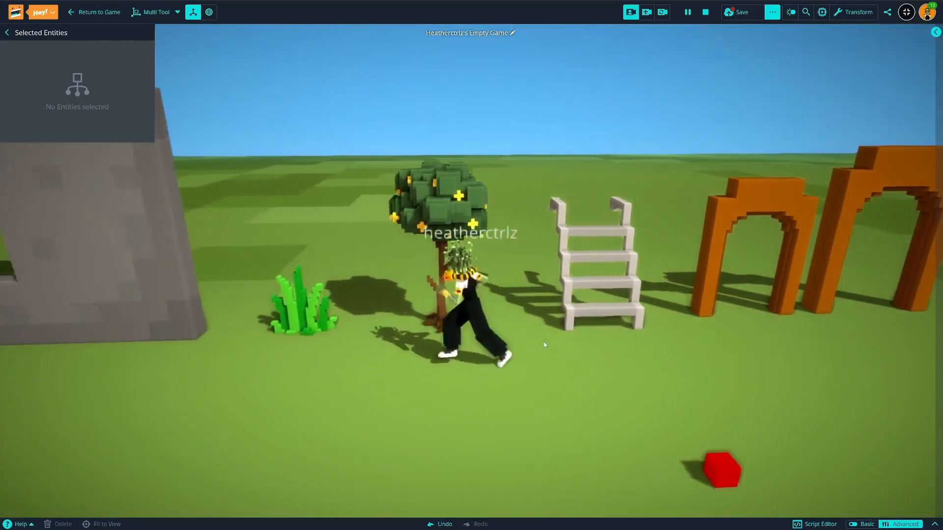
{"action": "key", "text": "w"}
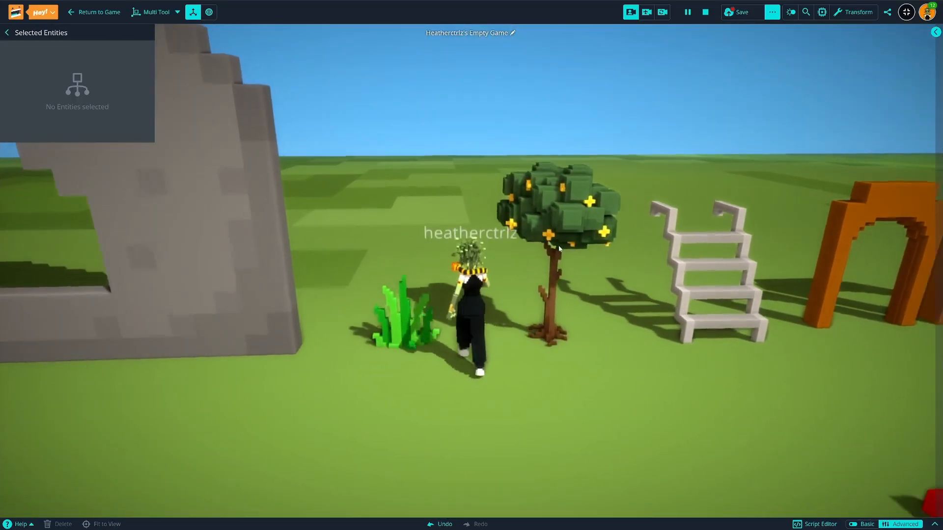
{"action": "key", "text": "s"}
{"action": "key", "text": "d"}
{"action": "key", "text": "w"}
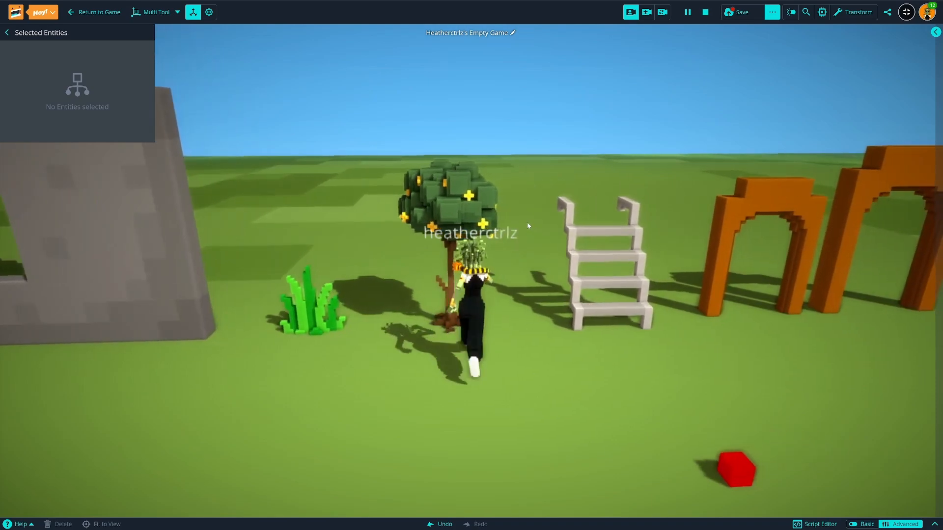
{"action": "key", "text": "d"}
{"action": "key", "text": "w"}
{"action": "key", "text": "s"}
{"action": "key", "text": "a"}
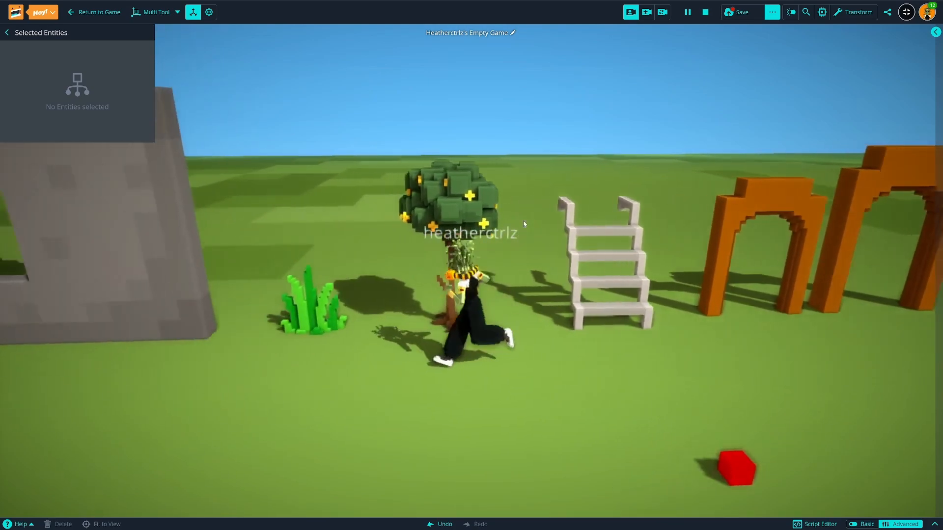
{"action": "key", "text": "w"}
{"action": "key", "text": "a"}
{"action": "key", "text": "s"}
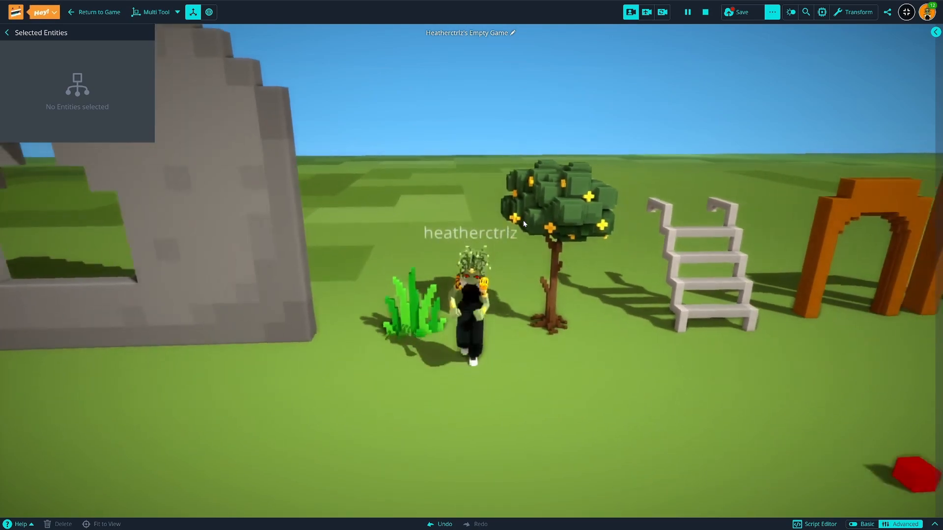
{"action": "key", "text": "d"}
{"action": "key", "text": "a"}
{"action": "key", "text": "s"}
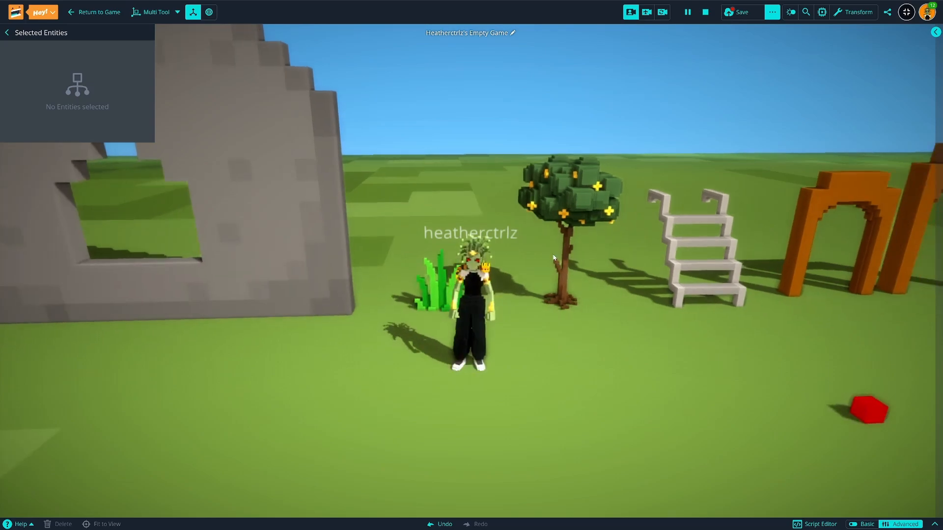
Set the tree's collider to CAPSULE
{"action": "left_click", "coordinate": [570, 216]}
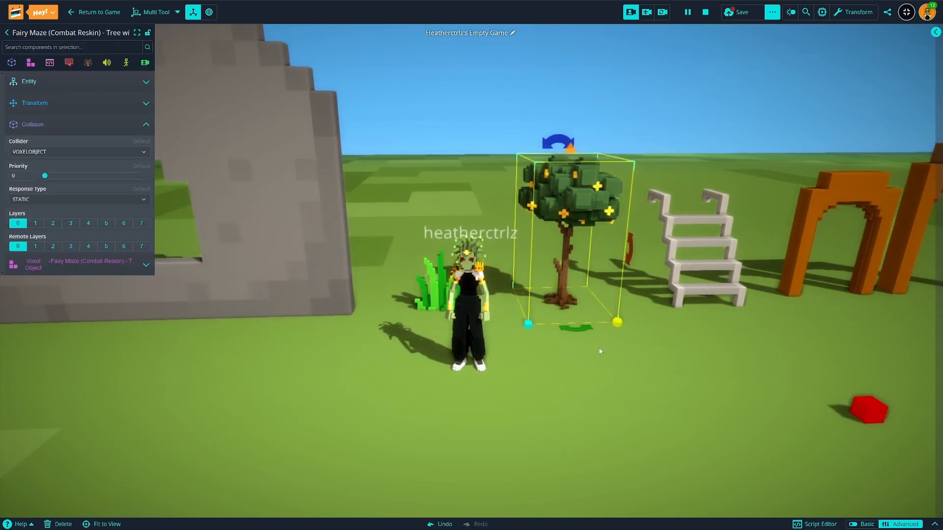
{"action": "left_click", "coordinate": [70, 156]}
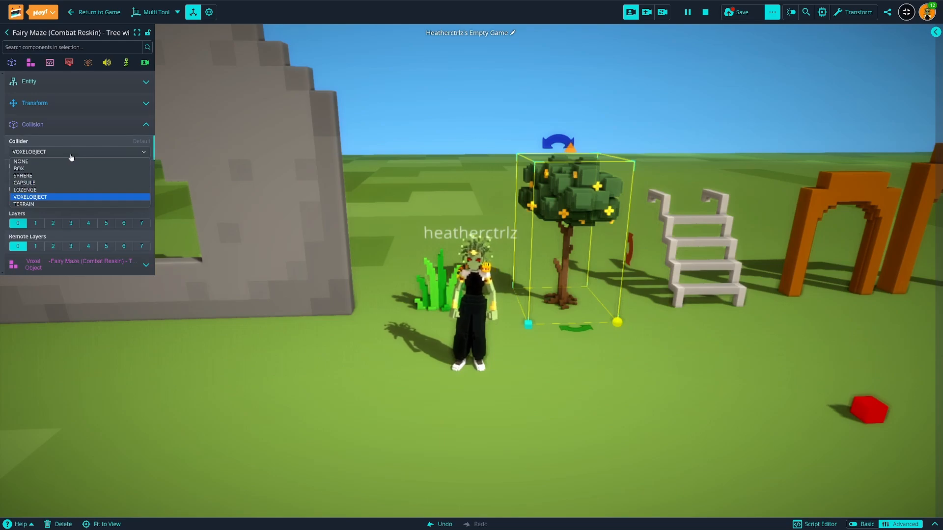
{"action": "left_click", "coordinate": [64, 183]}
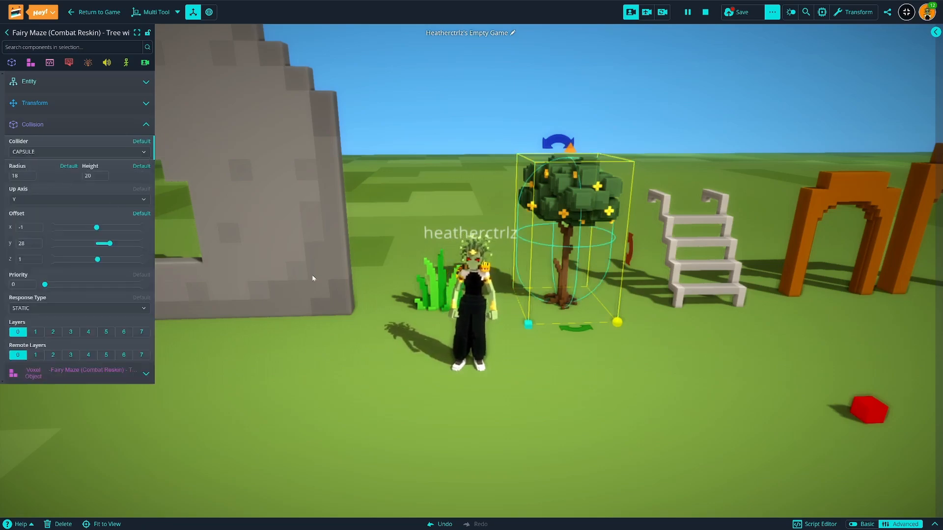
Test the tree's capsule collider by running the avatar against it and around its outline from different sides
{"action": "key", "text": "d"}
{"action": "key", "text": "w"}
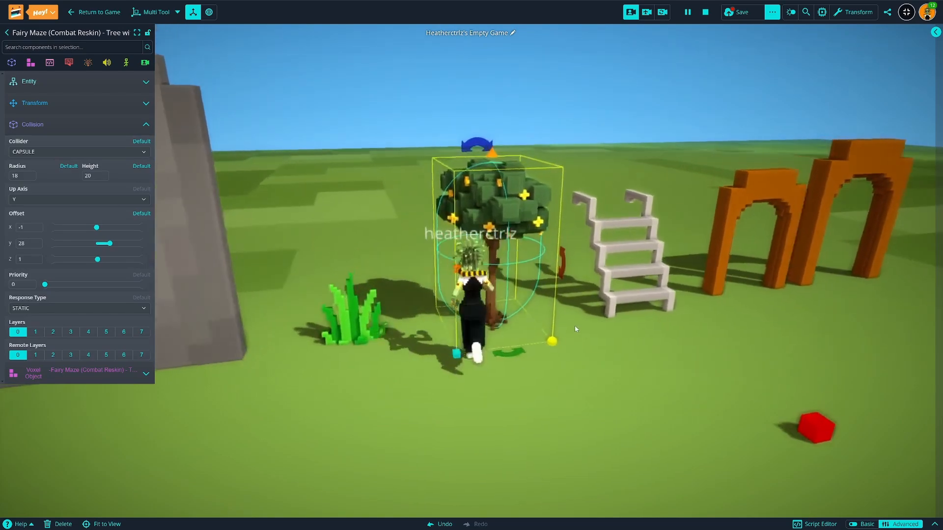
{"action": "key", "text": "d"}
{"action": "key", "text": "w"}
{"action": "key", "text": "a"}
{"action": "key", "text": "s"}
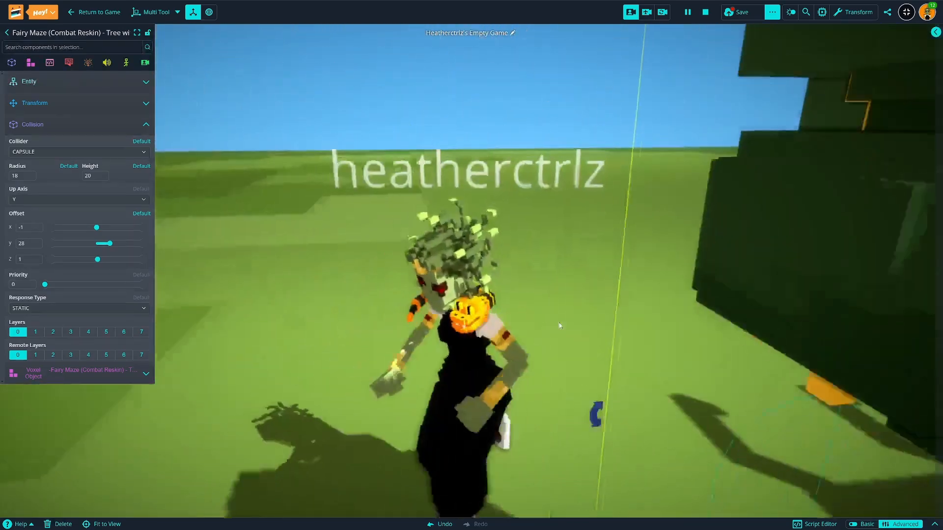
{"action": "key", "text": "d"}
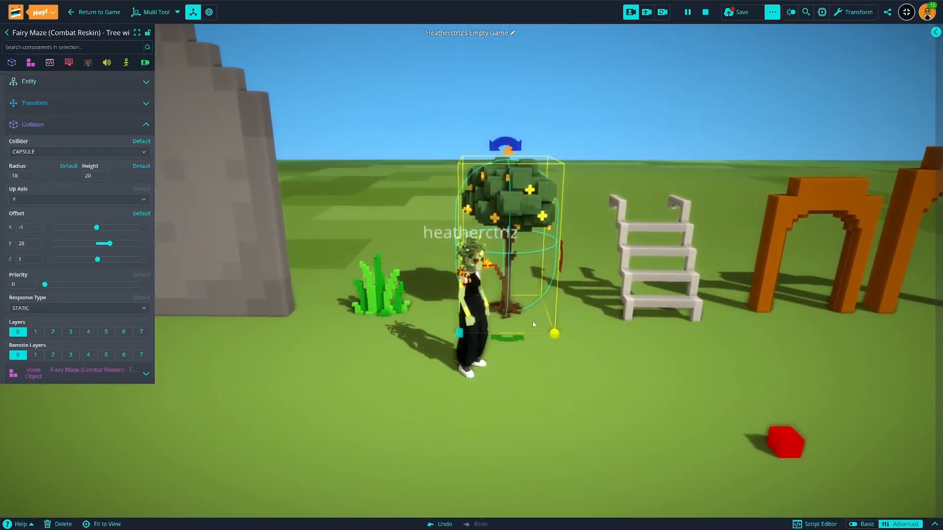
{"action": "key", "text": "a"}
{"action": "right_click_drag", "start_coordinate": [532, 324], "coordinate": [539, 277]}
{"action": "key", "text": "d"}
{"action": "key", "text": "w"}
{"action": "key", "text": "a"}
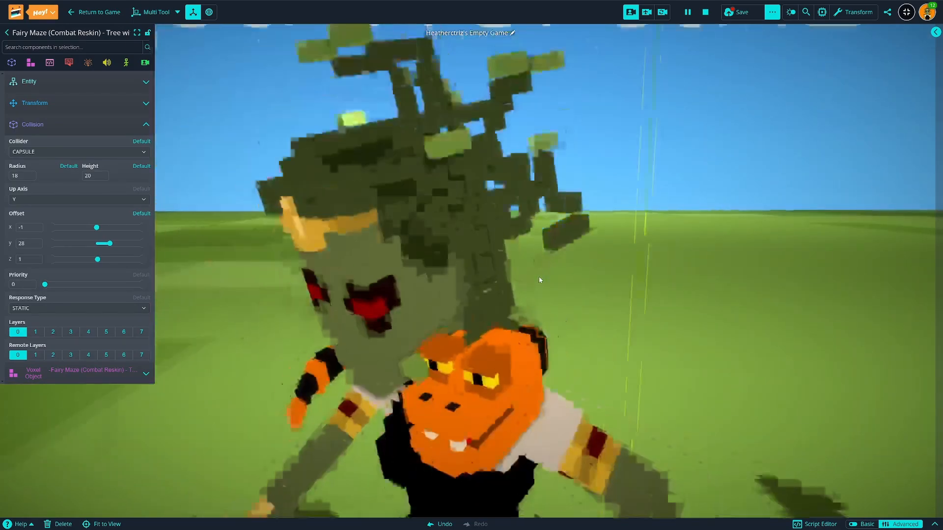
{"action": "key", "text": "s"}
{"action": "key", "text": "d"}
{"action": "key", "text": "w"}
{"action": "key", "text": "a"}
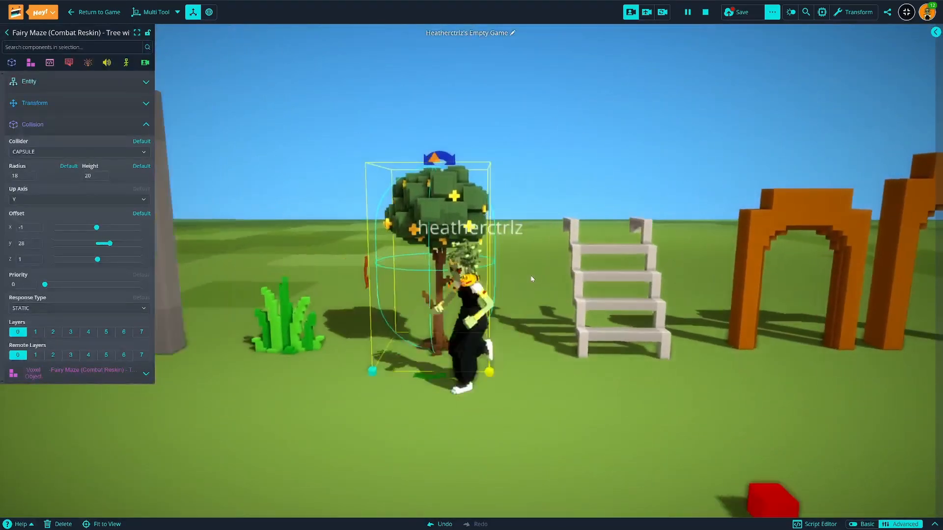
{"action": "right_click_drag", "start_coordinate": [532, 277], "coordinate": [554, 289]}
{"action": "key", "text": "w"}
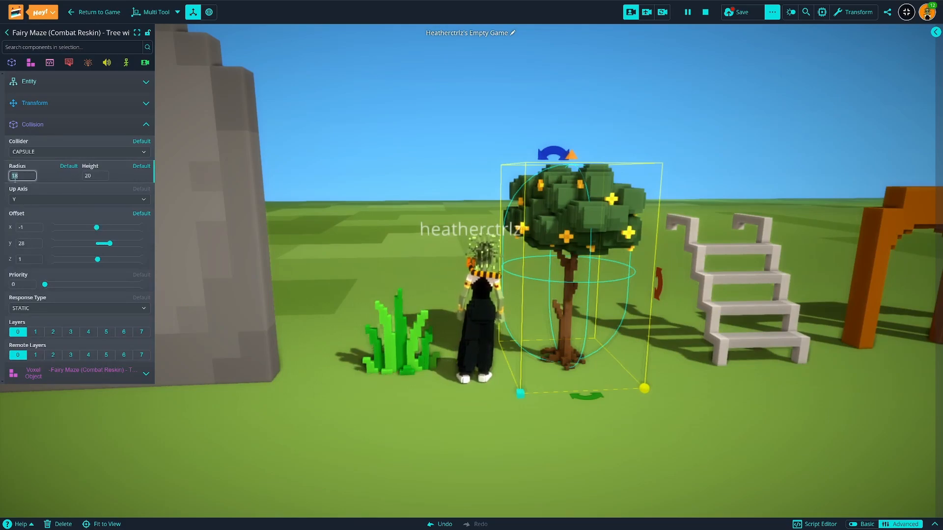
Set the tree's capsule collider to a radius of 3 and a height of 50
{"action": "key", "text": "Return"}
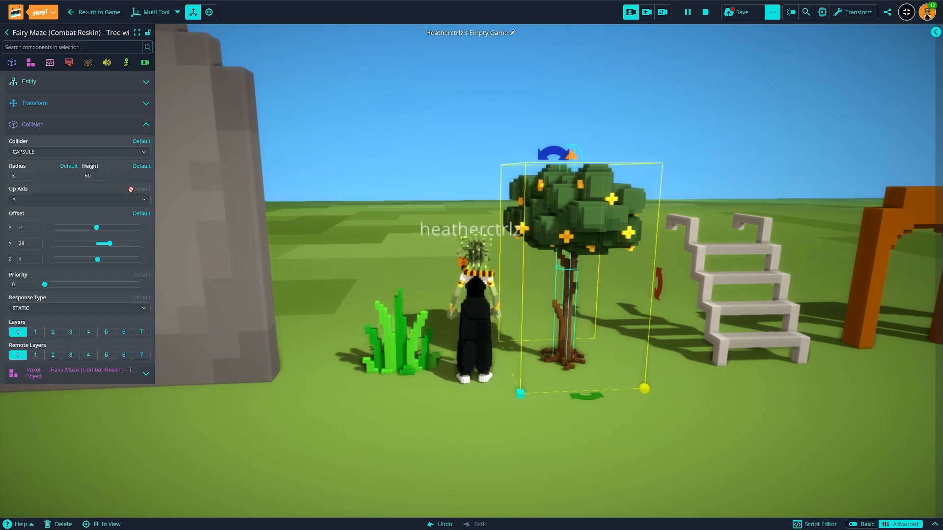
{"action": "type", "text": "50"}
{"action": "key", "text": "Return"}
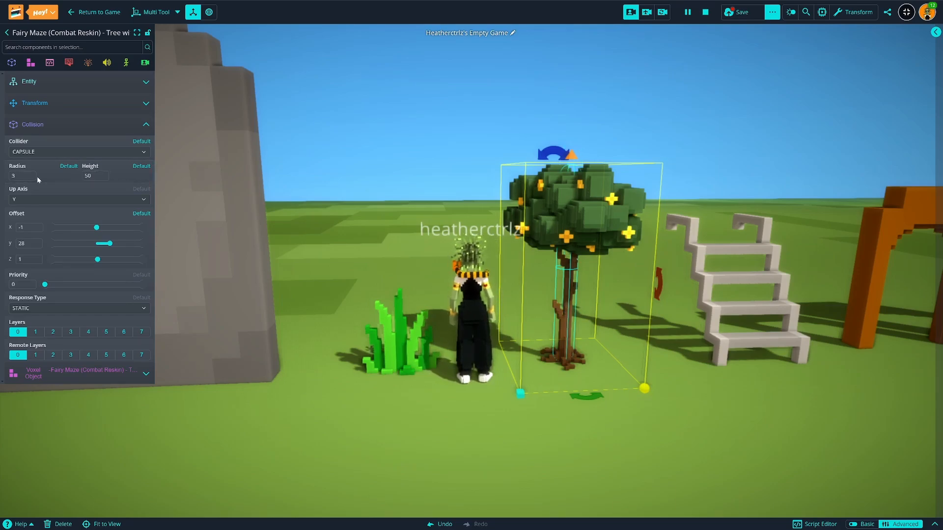
Test the narrowed capsule collider by running the avatar beneath the foliage and around the tree trunk
{"action": "key", "text": "d"}
{"action": "key", "text": "w"}
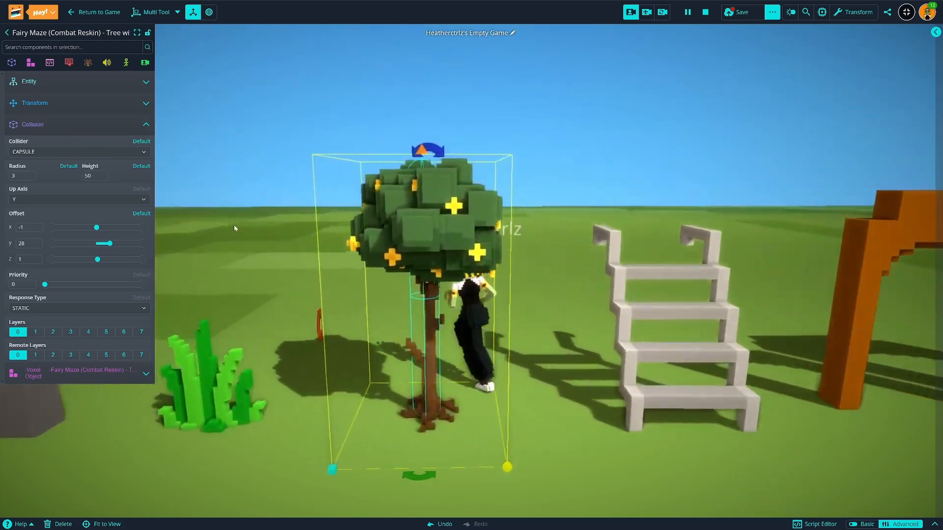
{"action": "key", "text": "a"}
{"action": "key", "text": "s"}
{"action": "key", "text": "d"}
{"action": "key", "text": "w"}
{"action": "key", "text": "a"}
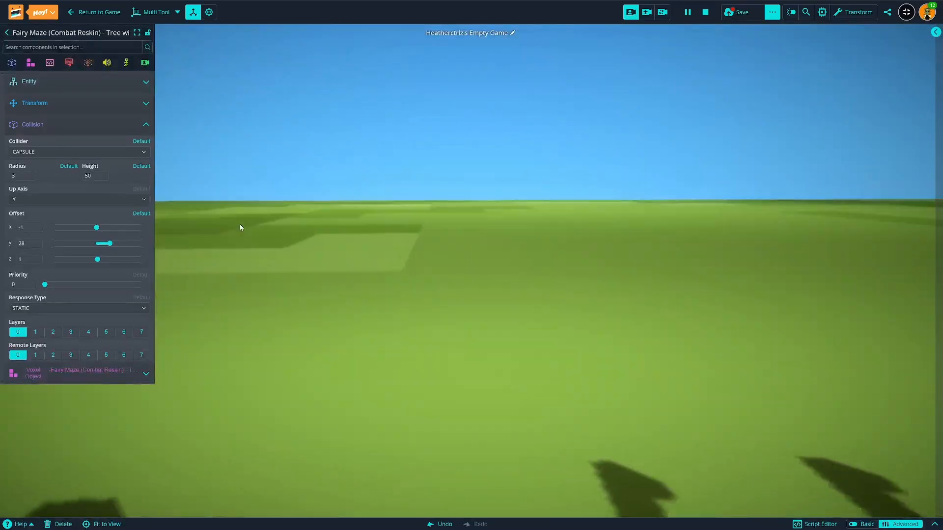
{"action": "key", "text": "s"}
Test the white pool stairs' collision by running the avatar up the steps and back off several times
{"action": "key", "text": "d"}
{"action": "key", "text": "w"}
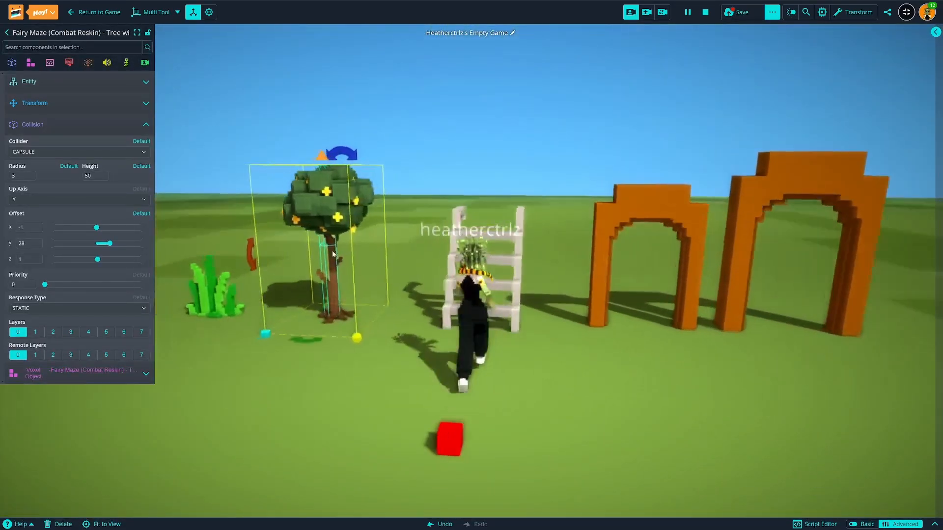
{"action": "key", "text": "w"}
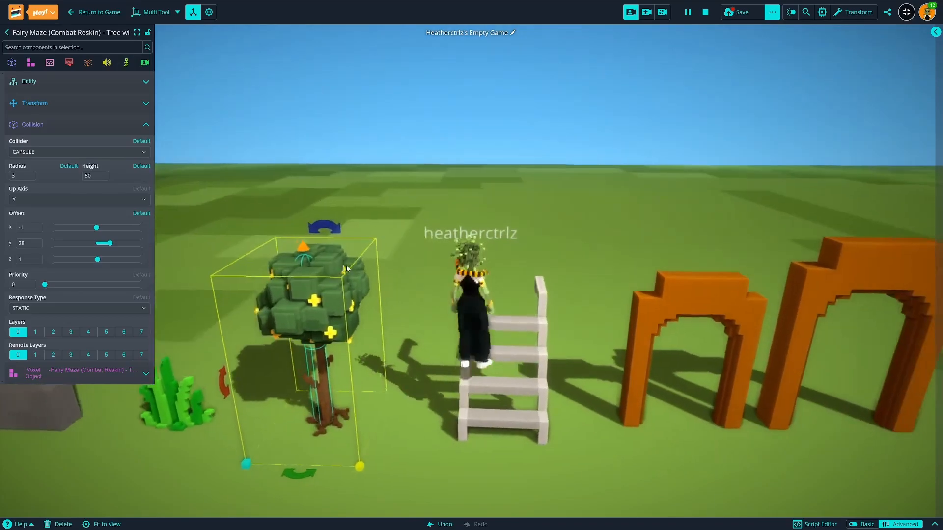
{"action": "right_click_drag", "start_coordinate": [343, 269], "coordinate": [349, 245]}
{"action": "key", "text": "s"}
{"action": "key", "text": "w"}
{"action": "key", "text": "s"}
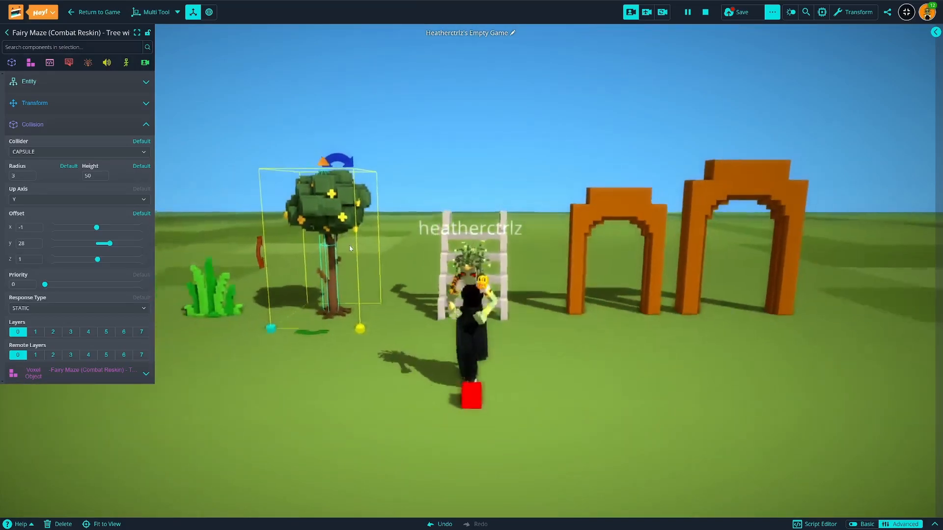
{"action": "key", "text": "w"}
{"action": "key", "text": "s"}
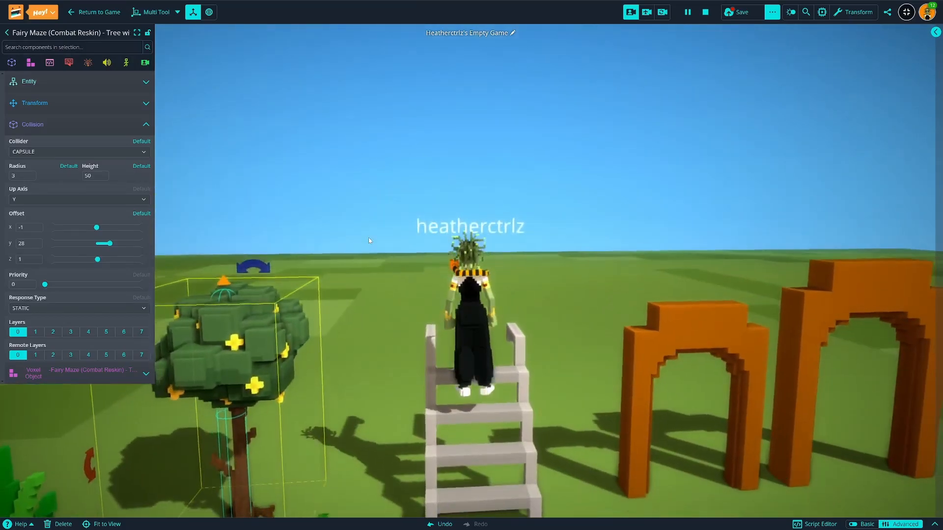
{"action": "key", "text": "w"}
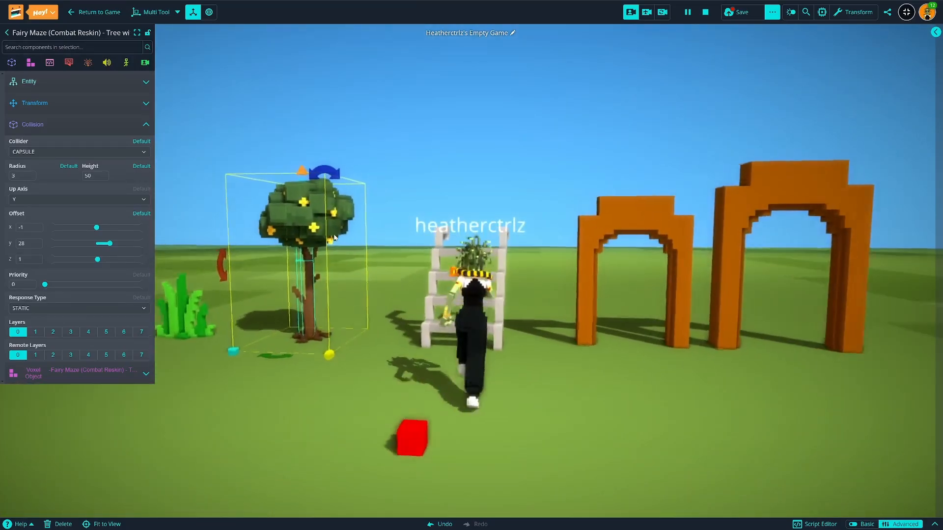
Select the red cube, enlarge it, and scale it down in height and width into a flat, narrow slab
{"action": "right_click_drag", "start_coordinate": [360, 243], "coordinate": [384, 269]}
{"action": "key", "text": "s"}
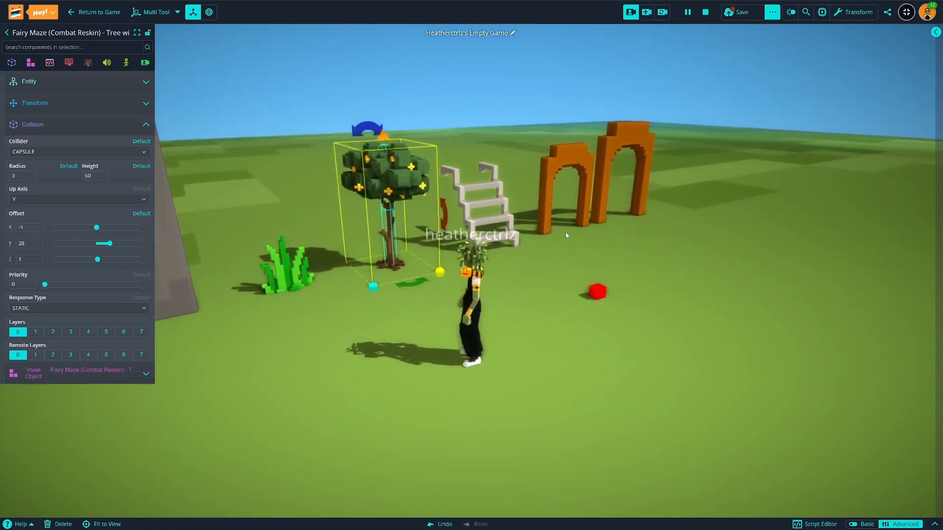
{"action": "left_click", "coordinate": [599, 295]}
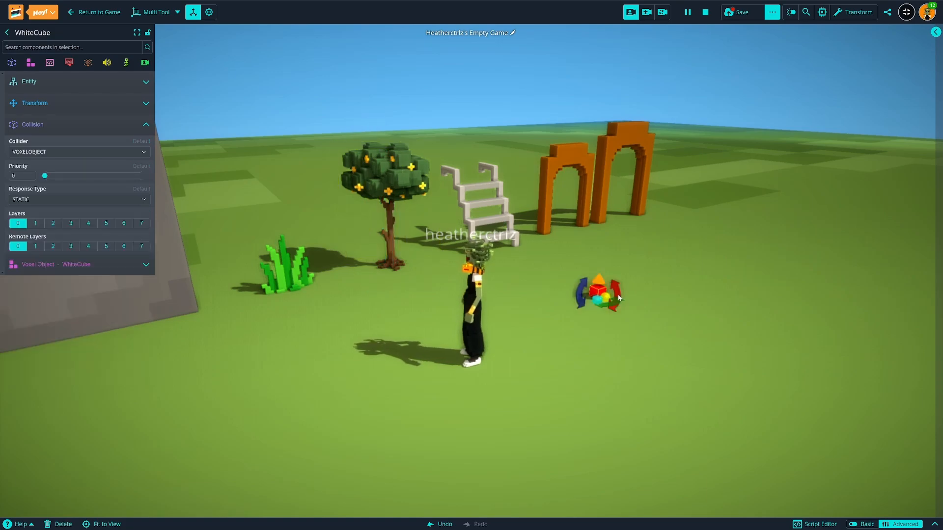
{"action": "left_click_drag", "start_coordinate": [609, 298], "coordinate": [680, 305]}
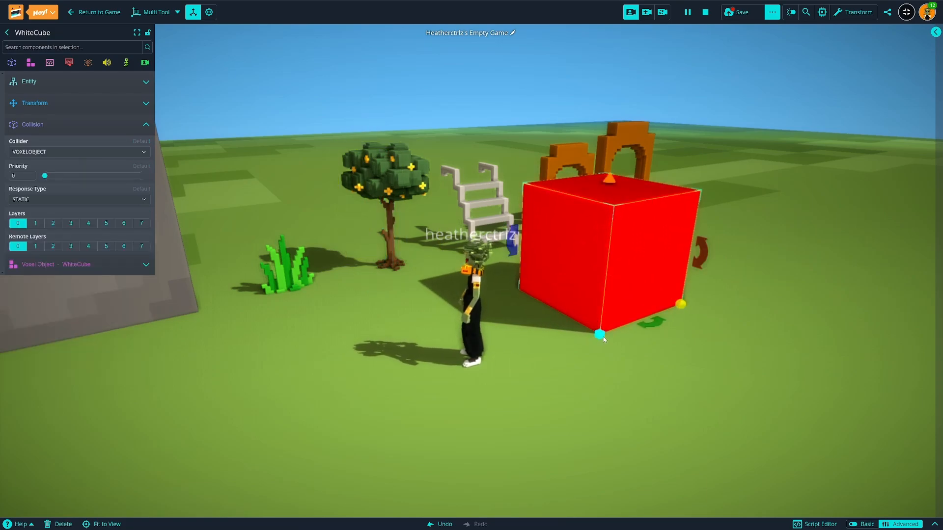
{"action": "left_click", "coordinate": [152, 13]}
{"action": "left_click", "coordinate": [150, 71]}
{"action": "left_click_drag", "start_coordinate": [604, 229], "coordinate": [598, 292]}
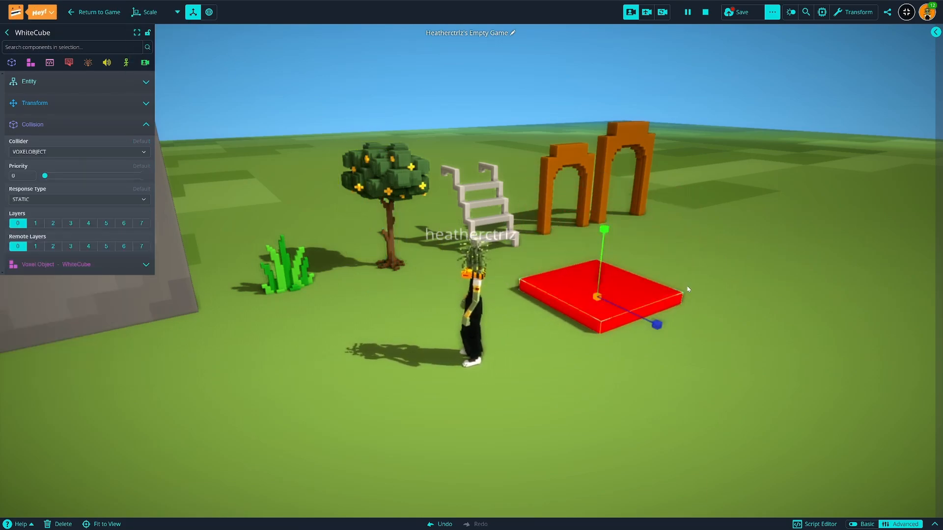
{"action": "right_click_drag", "start_coordinate": [609, 277], "coordinate": [675, 298]}
{"action": "right_click_drag", "start_coordinate": [612, 279], "coordinate": [657, 295]}
Move the red slab to the base of the white pool stairs
{"action": "left_click", "coordinate": [153, 13]}
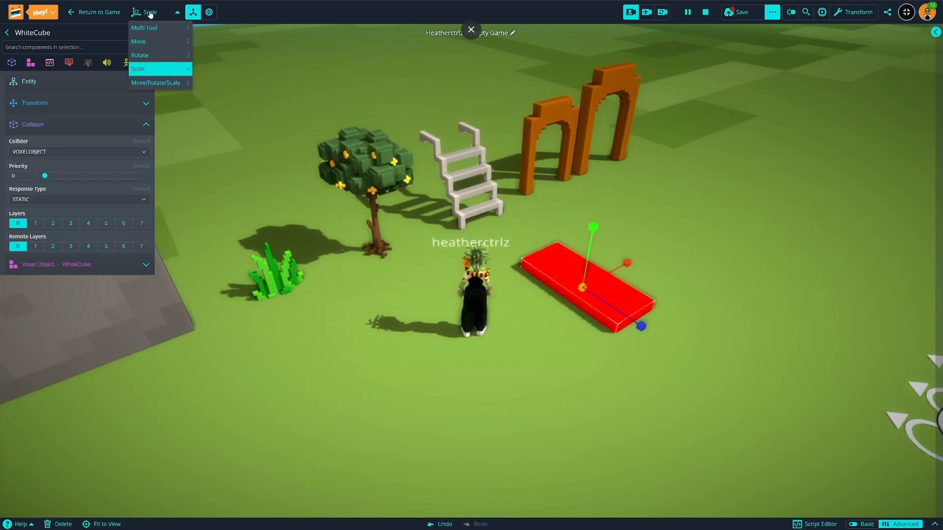
{"action": "left_click", "coordinate": [150, 58]}
{"action": "left_click", "coordinate": [148, 14]}
{"action": "left_click", "coordinate": [150, 45]}
{"action": "left_click_drag", "start_coordinate": [631, 320], "coordinate": [511, 239]}
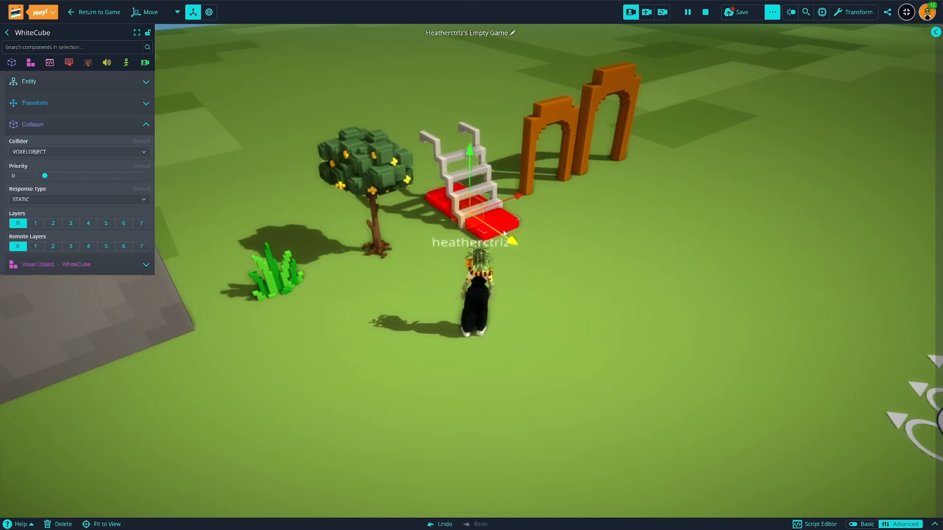
{"action": "right_click_drag", "start_coordinate": [539, 250], "coordinate": [491, 231]}
Raise the red slab and tilt it to follow the slope of the pool stairs
{"action": "left_click", "coordinate": [153, 13]}
{"action": "left_click", "coordinate": [150, 58]}
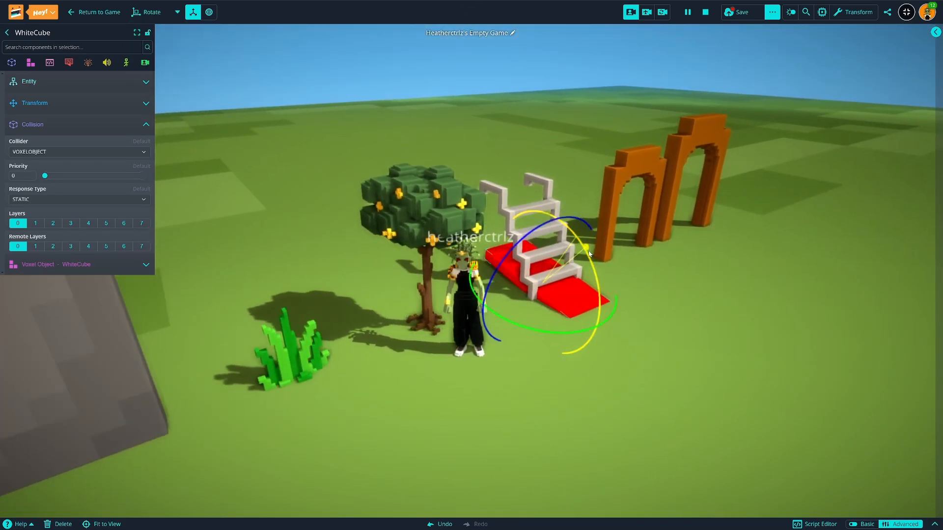
{"action": "left_click", "coordinate": [152, 13]}
{"action": "left_click", "coordinate": [149, 45]}
{"action": "left_click_drag", "start_coordinate": [562, 336], "coordinate": [576, 303]}
{"action": "left_click", "coordinate": [156, 12]}
{"action": "left_click", "coordinate": [150, 58]}
{"action": "left_click_drag", "start_coordinate": [607, 226], "coordinate": [610, 253]}
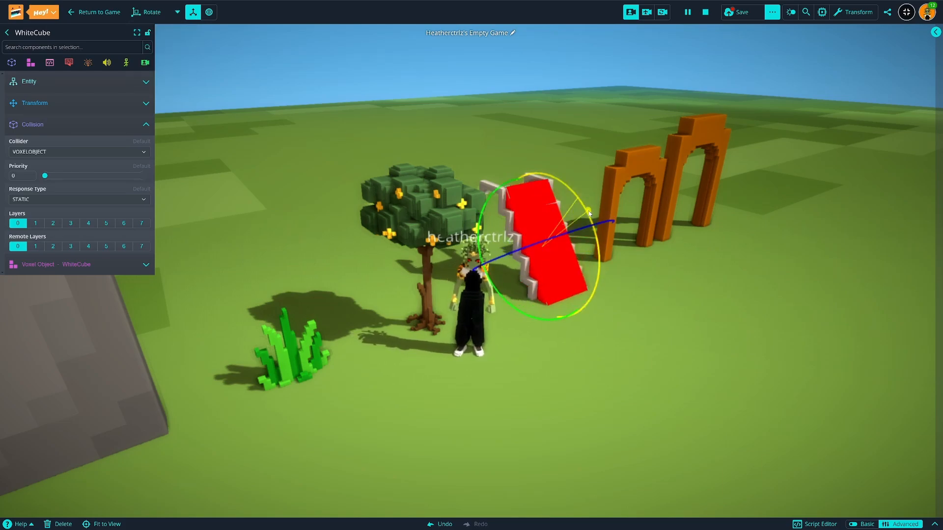
{"action": "mouse_move", "coordinate": [610, 253]}
{"action": "right_mouse_down"}
{"action": "mouse_move", "coordinate": [544, 240]}
{"action": "mouse_move", "coordinate": [608, 235]}
{"action": "right_mouse_up"}
Scale the tilted red slab to form a ramp covering the pool stairs down to the ground
{"action": "left_click", "coordinate": [154, 13]}
{"action": "left_click", "coordinate": [150, 71]}
{"action": "right_click_drag", "start_coordinate": [639, 265], "coordinate": [579, 270]}
{"action": "left_click_drag", "start_coordinate": [630, 270], "coordinate": [642, 268]}
{"action": "right_click_drag", "start_coordinate": [587, 274], "coordinate": [653, 270]}
{"action": "left_click", "coordinate": [149, 15]}
{"action": "left_click", "coordinate": [150, 45]}
Test the red ramp by running the avatar up and down it repeatedly
{"action": "key", "text": "w"}
{"action": "right_click_drag", "start_coordinate": [540, 231], "coordinate": [564, 216]}
{"action": "key", "text": "s"}
{"action": "key", "text": "w"}
{"action": "key", "text": "s"}
{"action": "key", "text": "w"}
{"action": "key", "text": "s"}
Set the collider of the white swimming pool stairs to NONE
{"action": "left_click", "coordinate": [485, 200]}
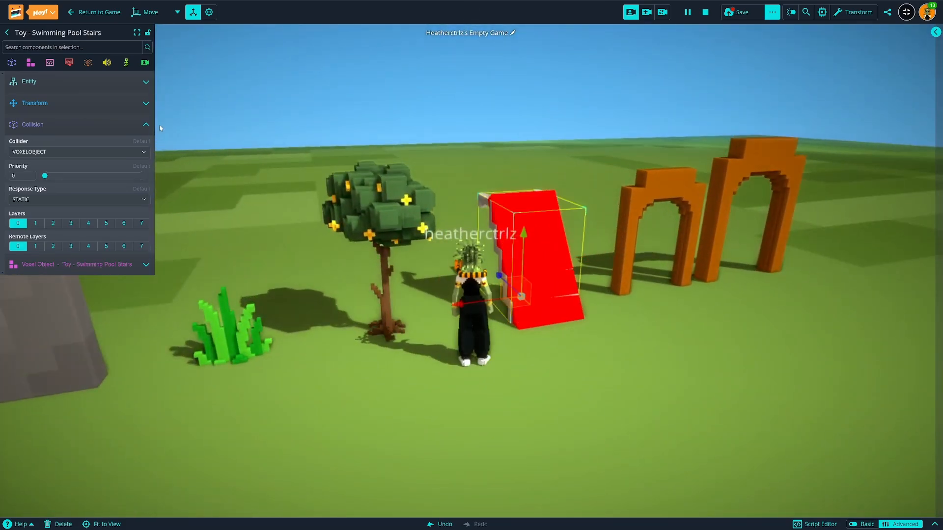
{"action": "left_click", "coordinate": [61, 153]}
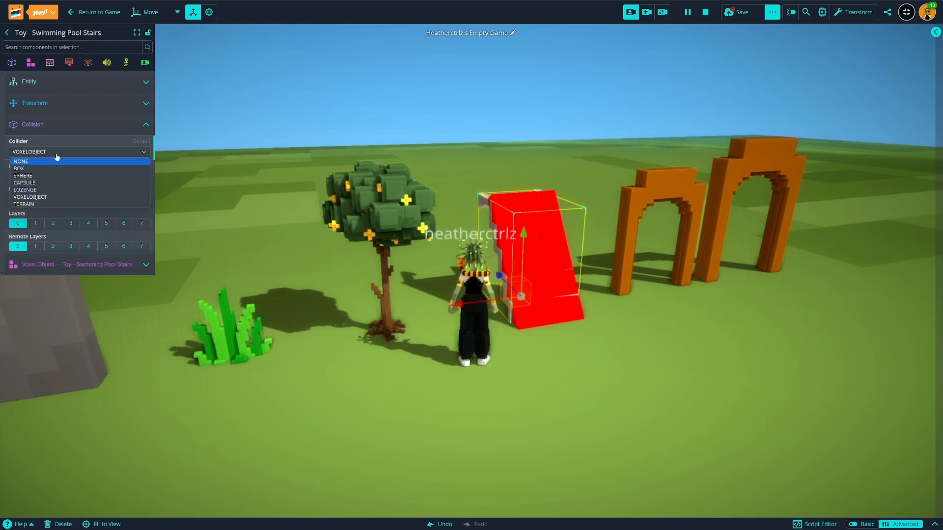
{"action": "left_click", "coordinate": [50, 162]}
{"action": "left_click", "coordinate": [58, 127]}
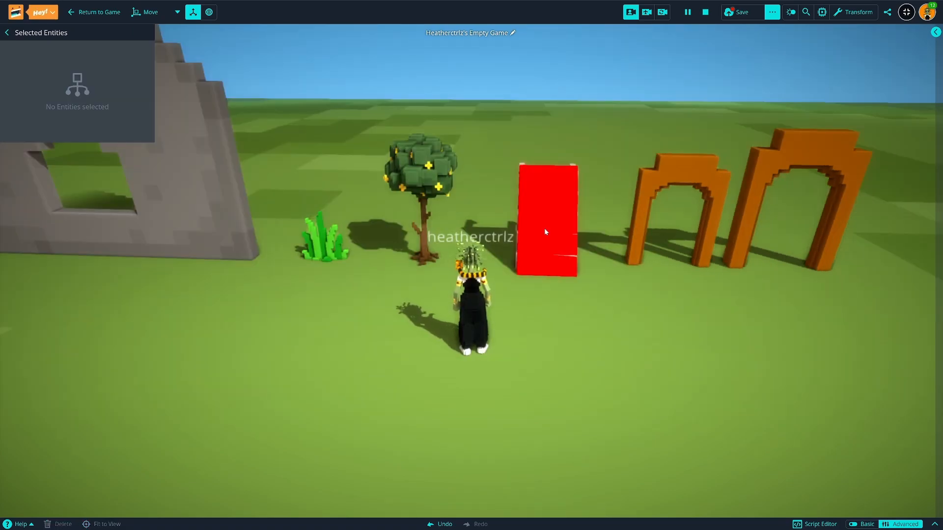
Attach the existing dbb_gizmo userscript to the red ramp
{"action": "left_click", "coordinate": [544, 230]}
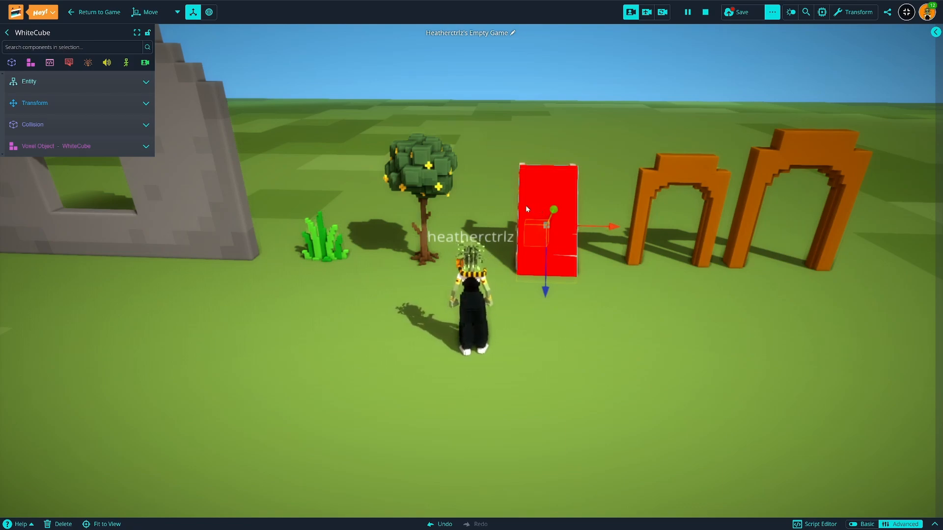
{"action": "right_click_drag", "start_coordinate": [480, 211], "coordinate": [496, 198]}
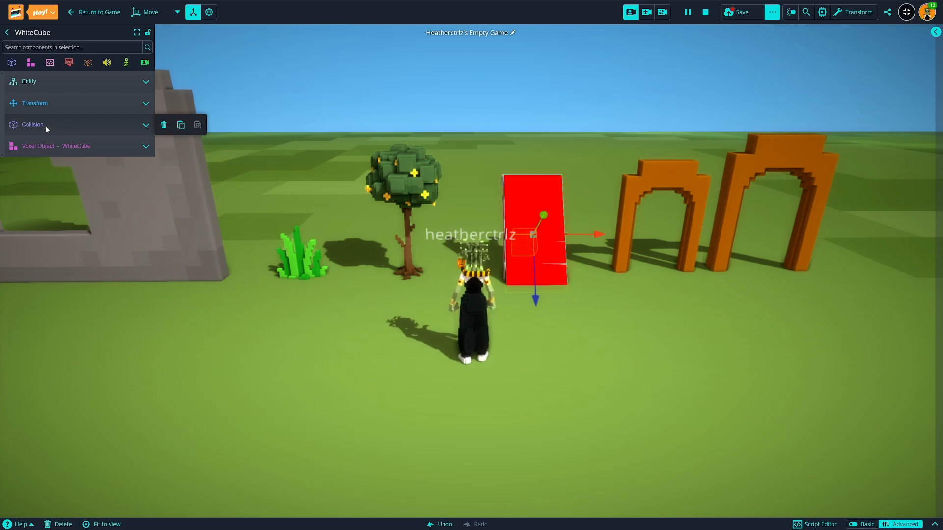
{"action": "left_click", "coordinate": [48, 65]}
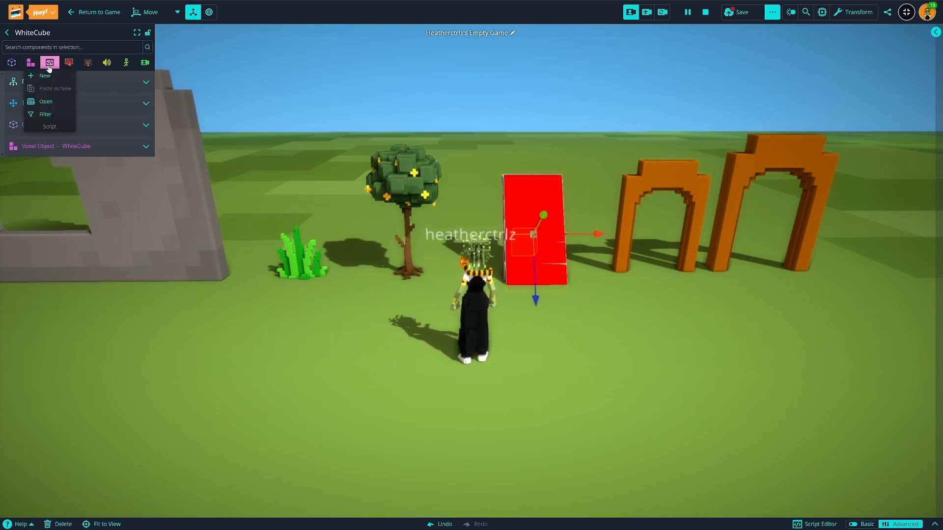
{"action": "left_click", "coordinate": [52, 104]}
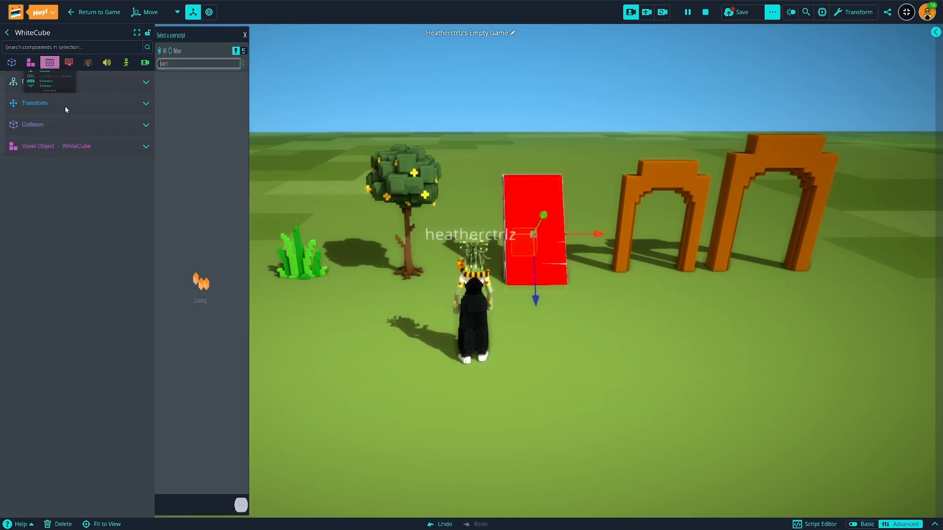
{"action": "type", "text": "gizm"}
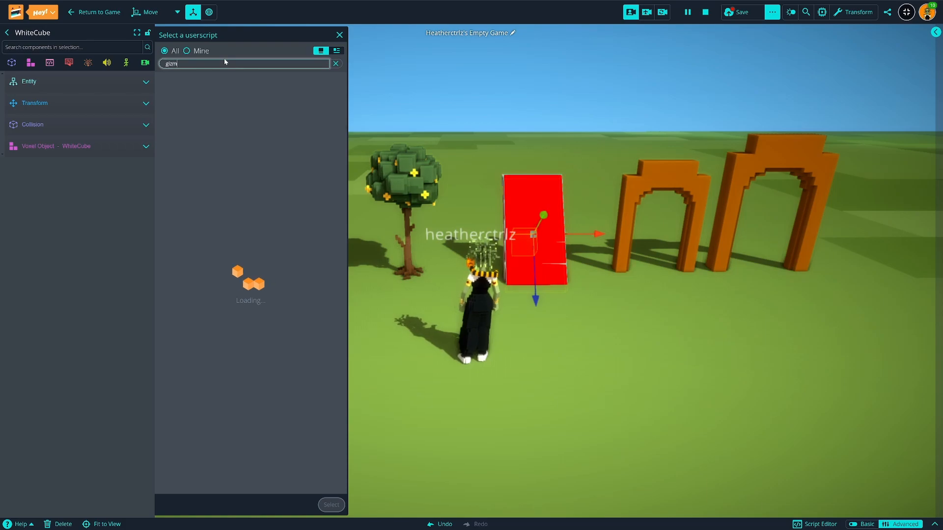
{"action": "type", "text": "o"}
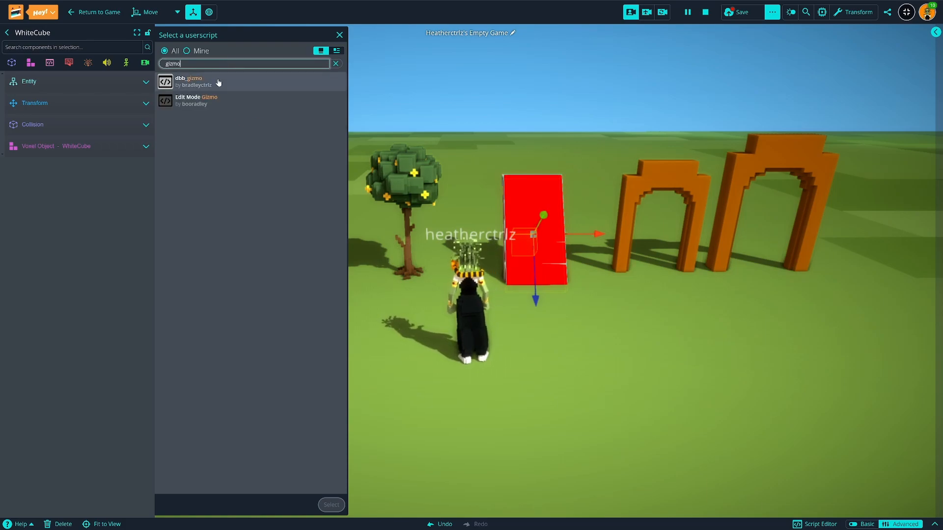
{"action": "left_click", "coordinate": [219, 82]}
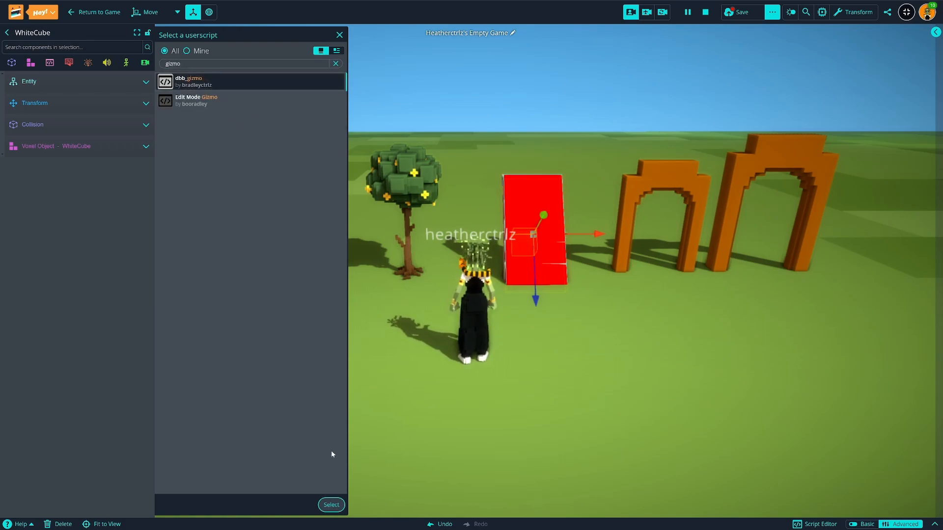
{"action": "left_click", "coordinate": [331, 505]}
{"action": "left_click", "coordinate": [703, 302]}
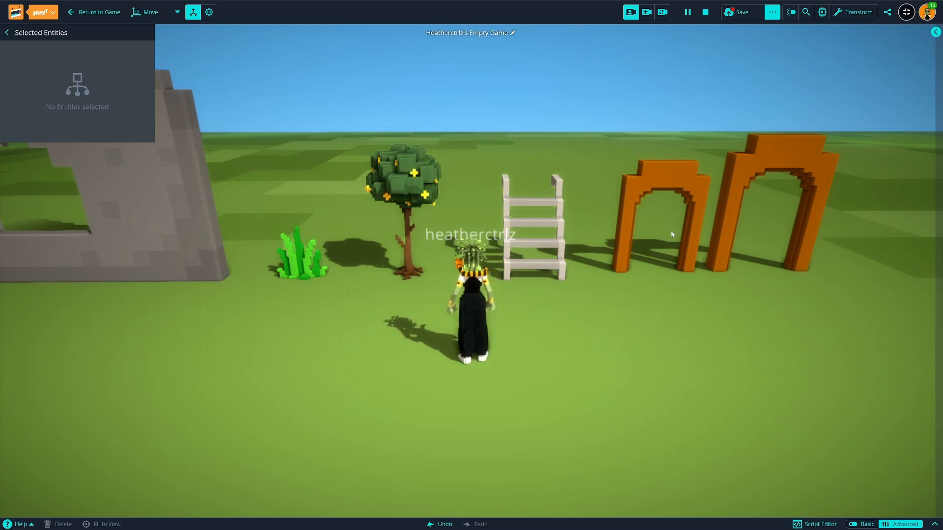
Restart the game and run the avatar up and down the pool stairs to test the hidden ramp
{"action": "left_click", "coordinate": [704, 12]}
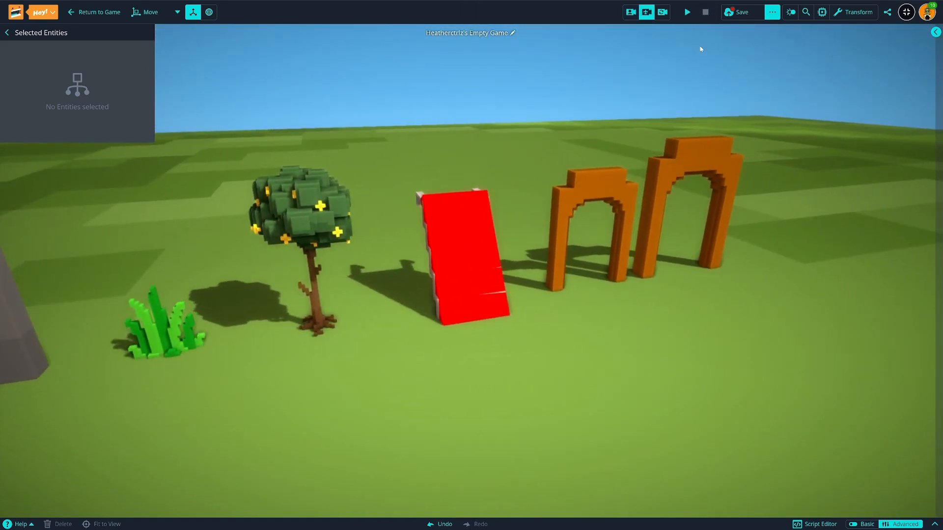
{"action": "left_click", "coordinate": [688, 12]}
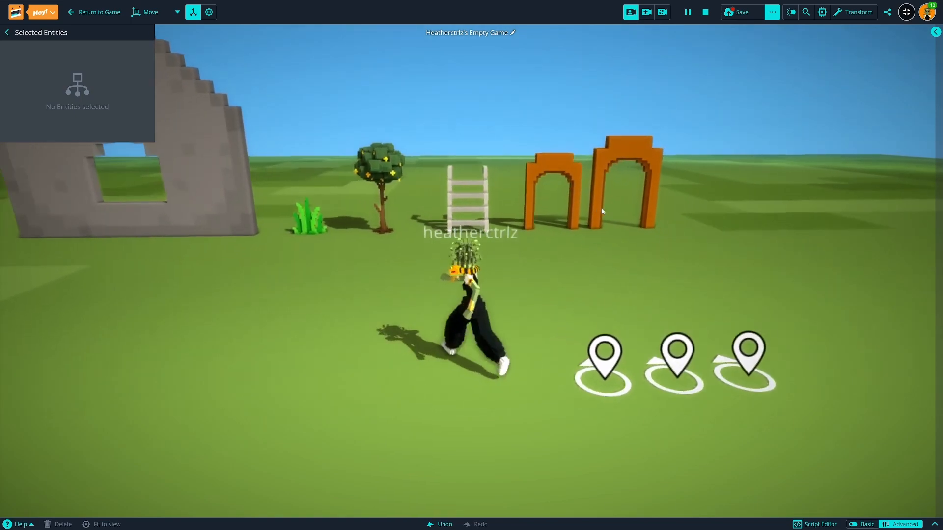
{"action": "key", "text": "w"}
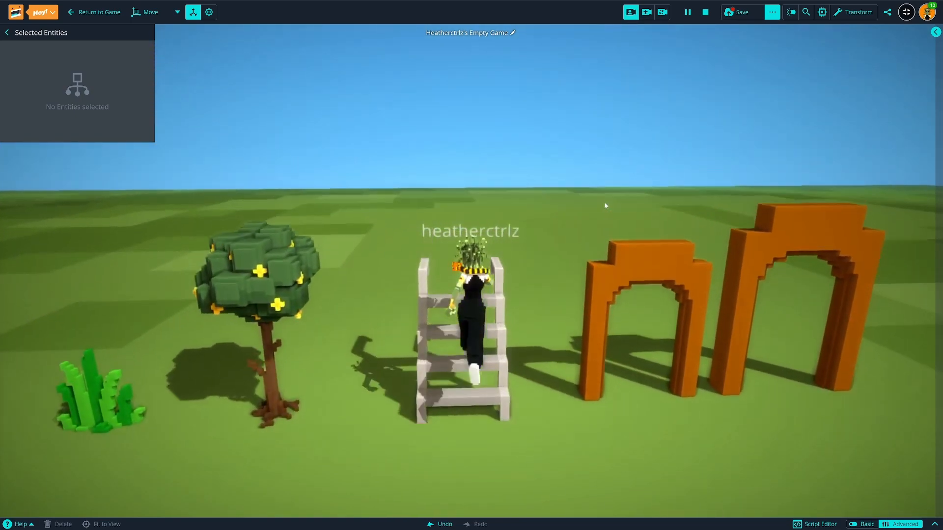
{"action": "key", "text": "s"}
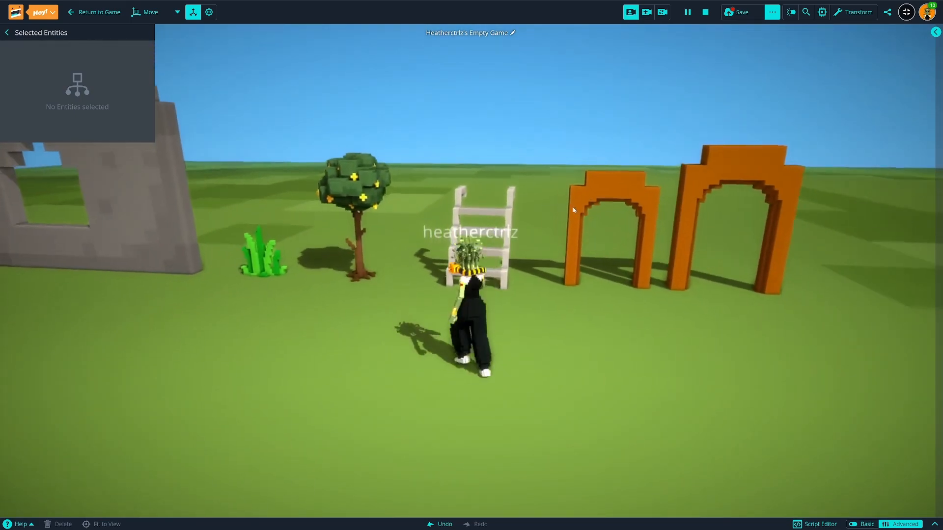
{"action": "key", "text": "w"}
{"action": "right_click_drag", "start_coordinate": [587, 191], "coordinate": [577, 240]}
{"action": "key", "text": "s"}
{"action": "key", "text": "w"}
{"action": "left_click", "coordinate": [578, 240]}
Stop the game and shift the red ramp slightly deeper into the pool stairs, perpendicular to its slope
{"action": "left_click", "coordinate": [705, 13]}
{"action": "key", "text": "w"}
{"action": "right_click_drag", "start_coordinate": [511, 226], "coordinate": [262, 233]}
{"action": "left_click", "coordinate": [262, 232]}
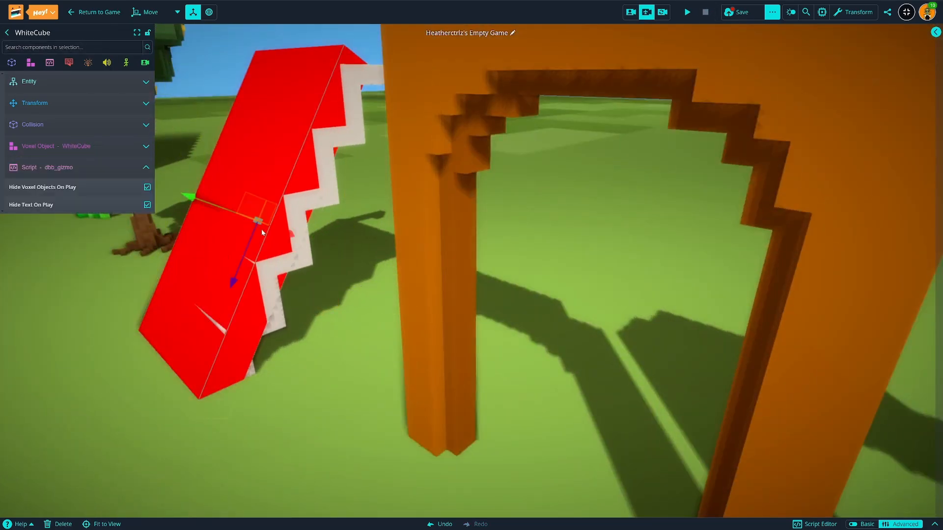
{"action": "left_click_drag", "start_coordinate": [187, 198], "coordinate": [209, 205]}
Start the game and test the repositioned hidden ramp by running the avatar up and down the stairs
{"action": "left_click", "coordinate": [687, 12]}
{"action": "key", "text": "w"}
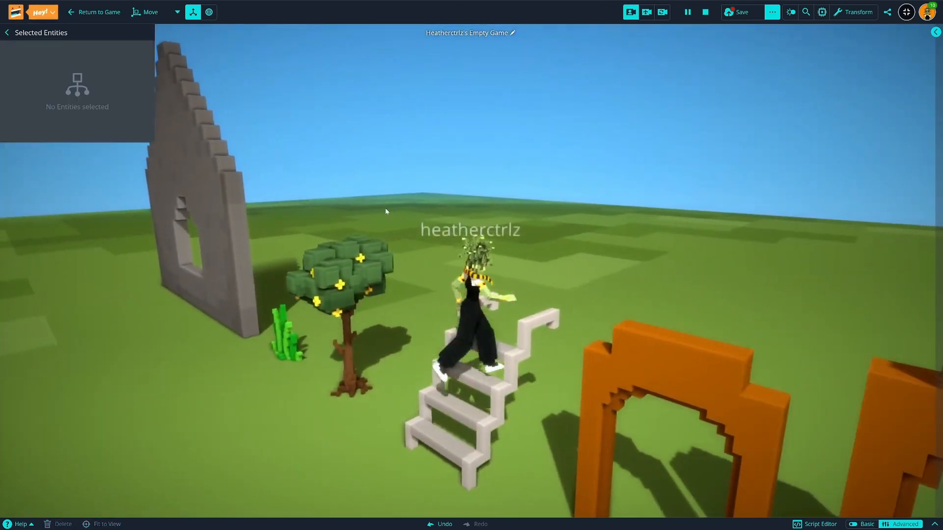
{"action": "key", "text": "s"}
{"action": "right_click_drag", "start_coordinate": [393, 215], "coordinate": [563, 204]}
{"action": "key", "text": "w"}
{"action": "key", "text": "s"}
{"action": "key", "text": "w"}
{"action": "key", "text": "s"}
Select the smaller wooden door frame and move the avatar around among the props
{"action": "left_click", "coordinate": [542, 157]}
{"action": "key", "text": "w"}
{"action": "key", "text": "s"}
{"action": "key", "text": "a"}
{"action": "key", "text": "w"}
{"action": "key", "text": "s"}
{"action": "key", "text": "w"}
{"action": "key", "text": "a"}
{"action": "key", "text": "d"}
{"action": "key", "text": "s"}
{"action": "key", "text": "a"}
{"action": "key", "text": "s"}
{"action": "key", "text": "a"}
{"action": "key", "text": "w"}
{"action": "key", "text": "s"}
{"action": "key", "text": "d"}
{"action": "key", "text": "a"}
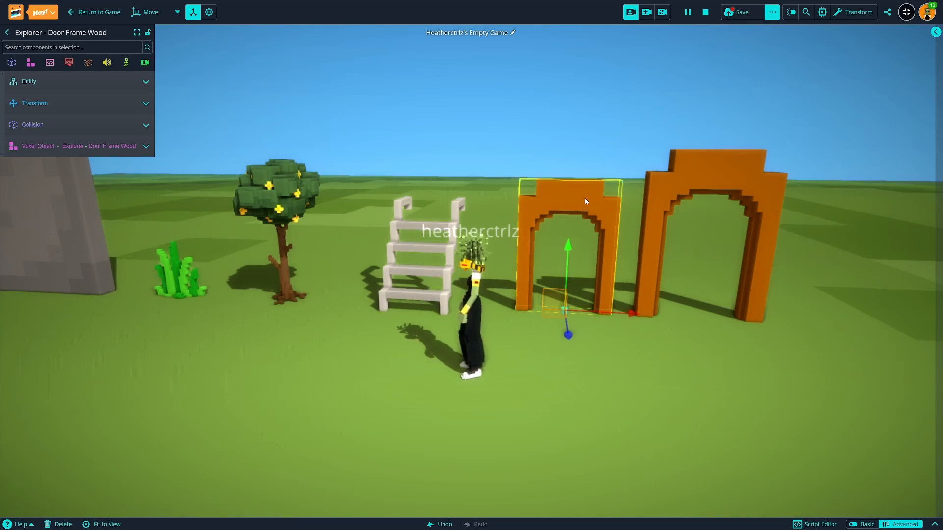
Test the taller wooden door frame by running the avatar into its opening
{"action": "key", "text": "w"}
{"action": "right_click_drag", "start_coordinate": [546, 252], "coordinate": [635, 241]}
{"action": "key", "text": "s"}
{"action": "key", "text": "w"}
{"action": "key", "text": "s"}
{"action": "key", "text": "d"}
{"action": "key", "text": "w"}
{"action": "key", "text": "w"}
{"action": "key", "text": "w"}
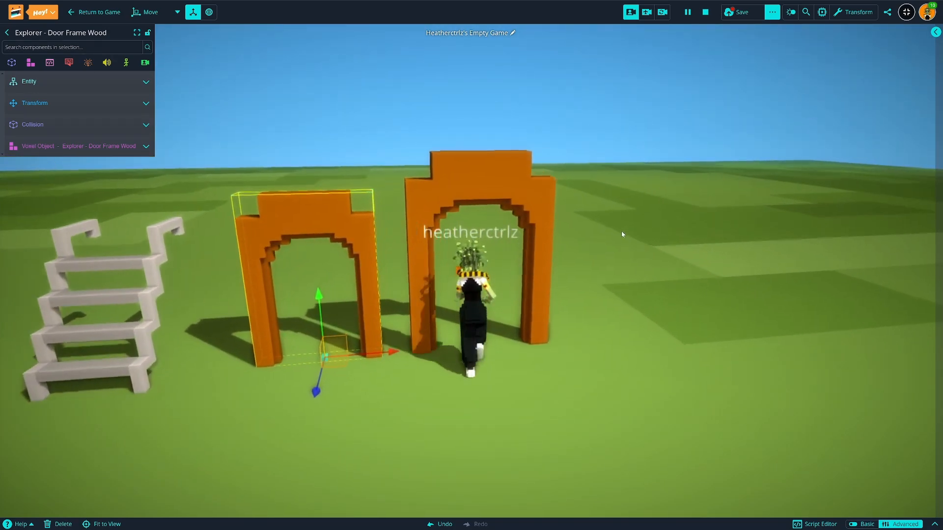
Back the avatar away from the props and examine the collision settings of the pool stairs
{"action": "left_click", "coordinate": [621, 231]}
{"action": "key", "text": "s"}
{"action": "right_click_drag", "start_coordinate": [684, 274], "coordinate": [655, 259]}
{"action": "key", "text": "w"}
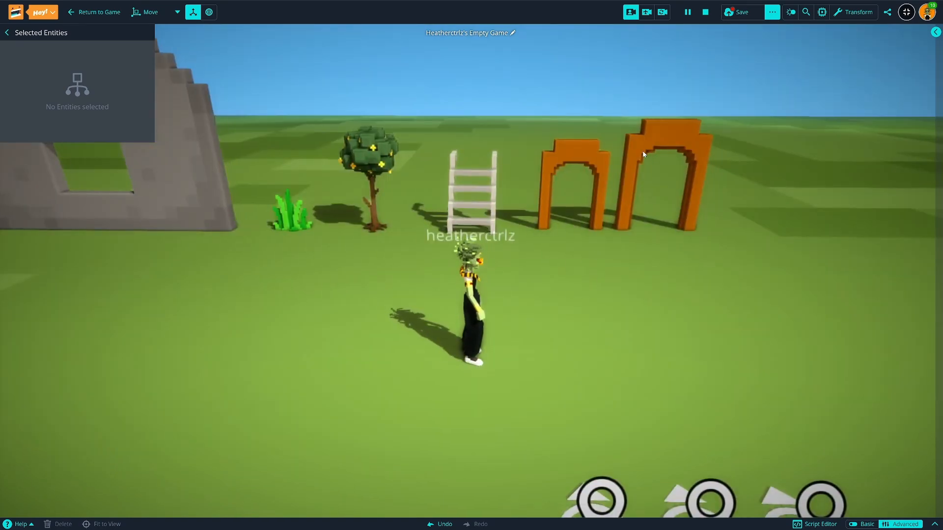
{"action": "left_click", "coordinate": [643, 154]}
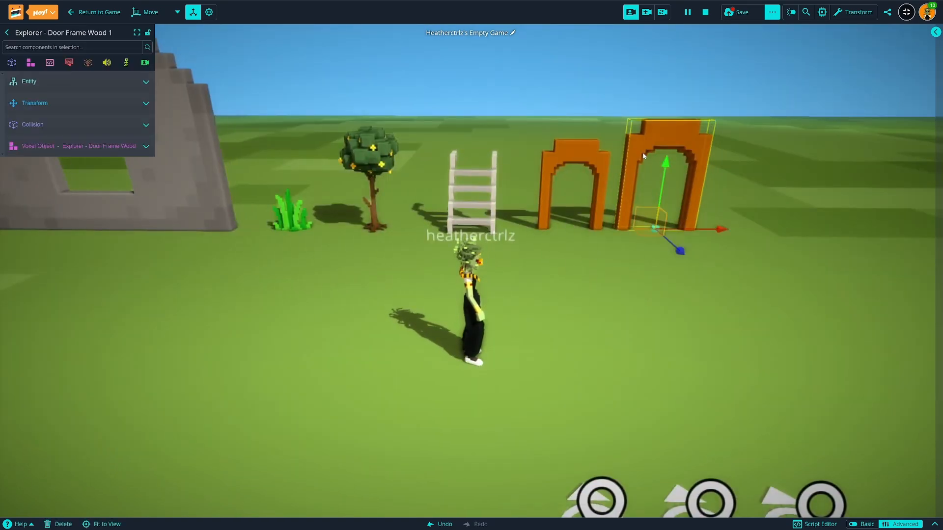
{"action": "left_click", "coordinate": [407, 231]}
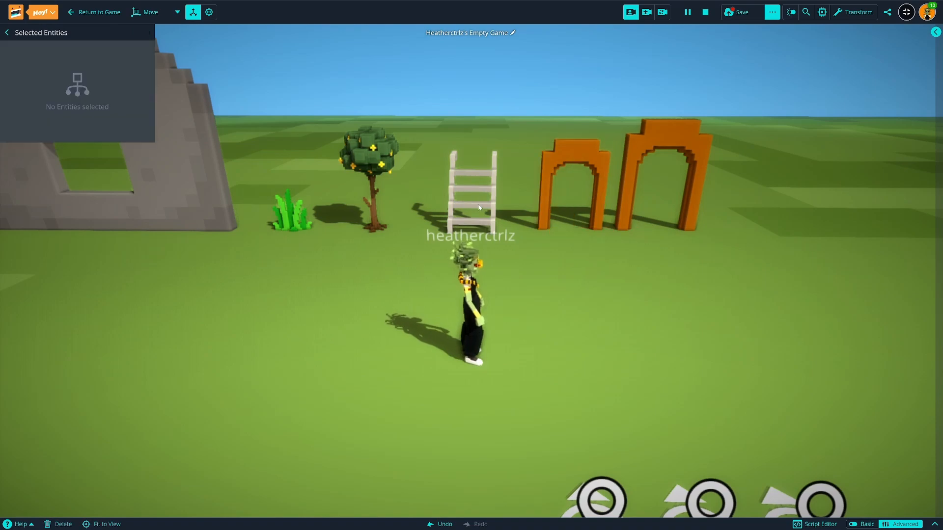
{"action": "left_click", "coordinate": [491, 199]}
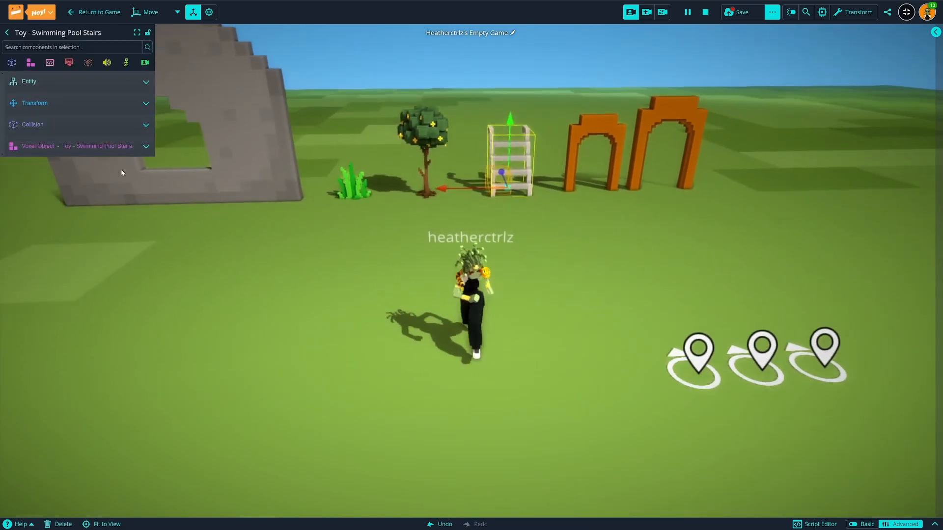
{"action": "left_click", "coordinate": [101, 129]}
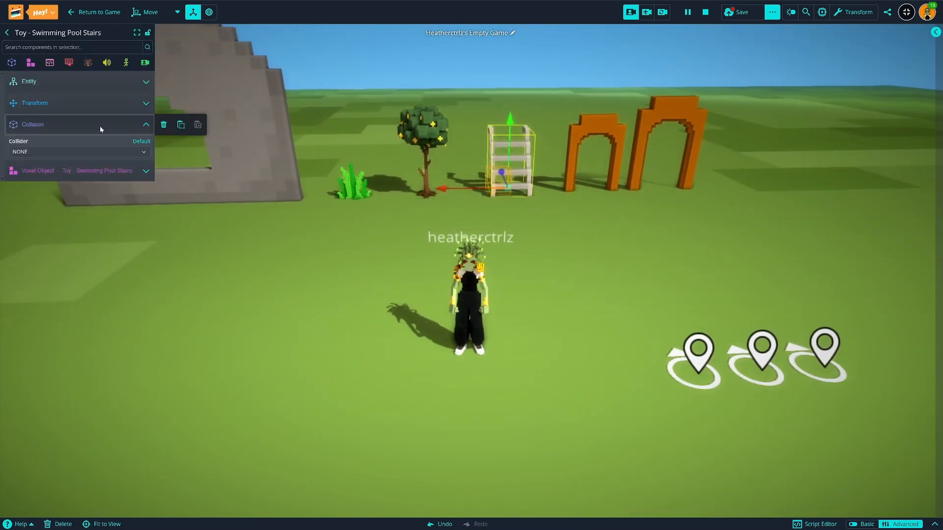
{"action": "left_click", "coordinate": [102, 129]}
Examine the collision settings and response type options of the smaller wooden door frame
{"action": "left_click", "coordinate": [612, 139]}
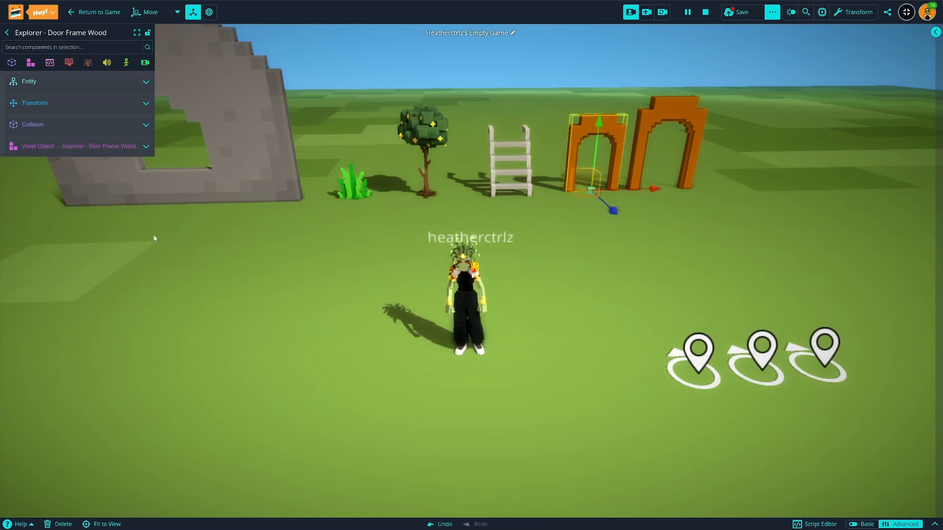
{"action": "left_click", "coordinate": [67, 135]}
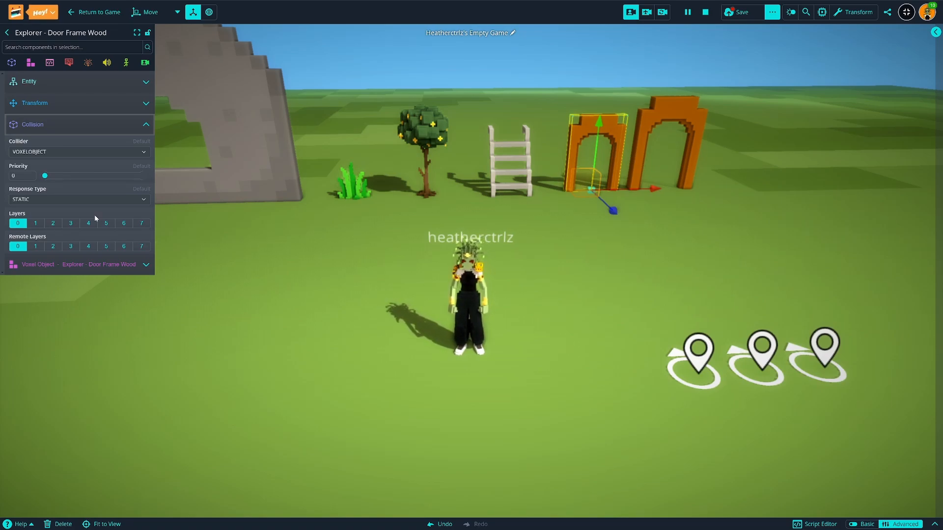
{"action": "left_click", "coordinate": [42, 199]}
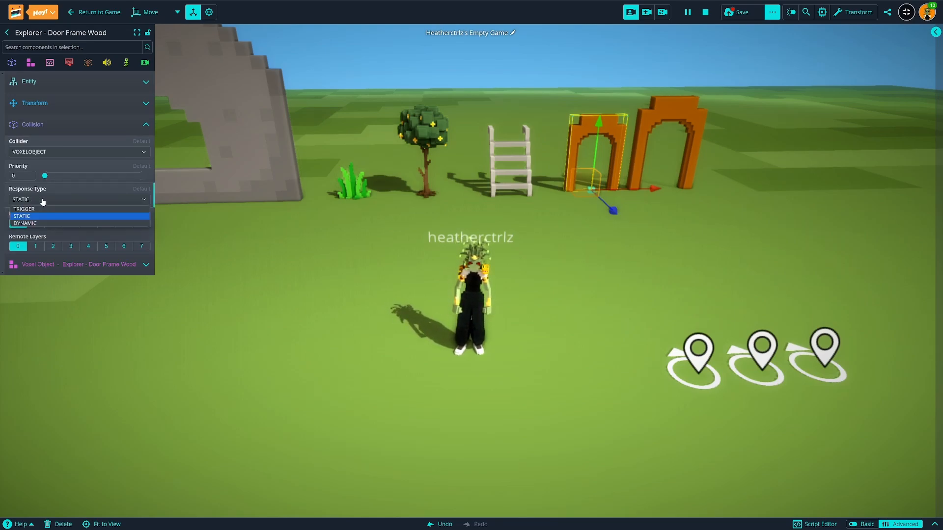
Select the grass prop and run the avatar through it to test its collision
{"action": "left_click", "coordinate": [351, 185]}
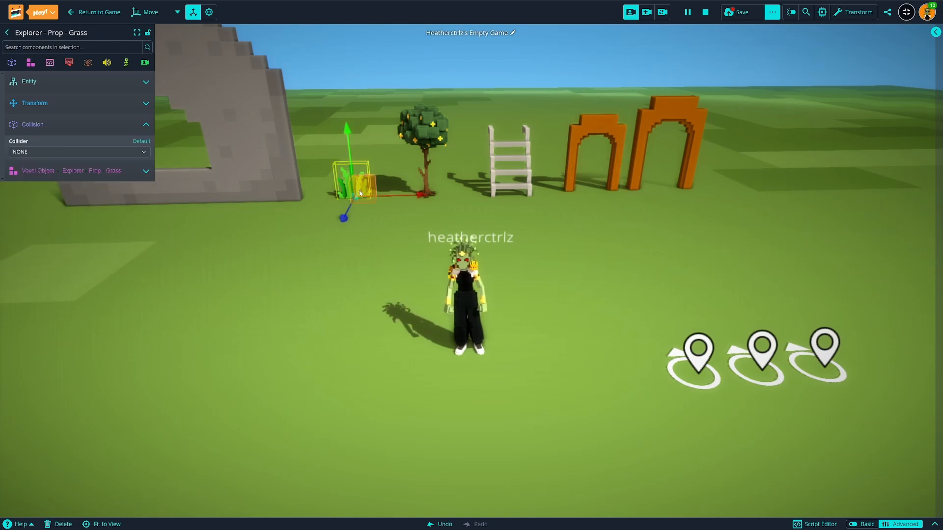
{"action": "key", "text": "w"}
{"action": "right_click_drag", "start_coordinate": [348, 221], "coordinate": [316, 226]}
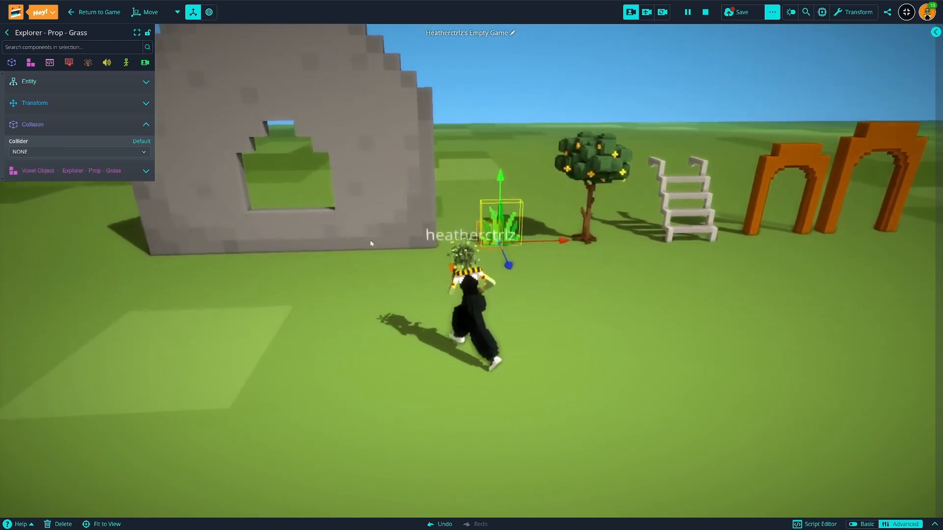
{"action": "key", "text": "d"}
{"action": "key", "text": "s"}
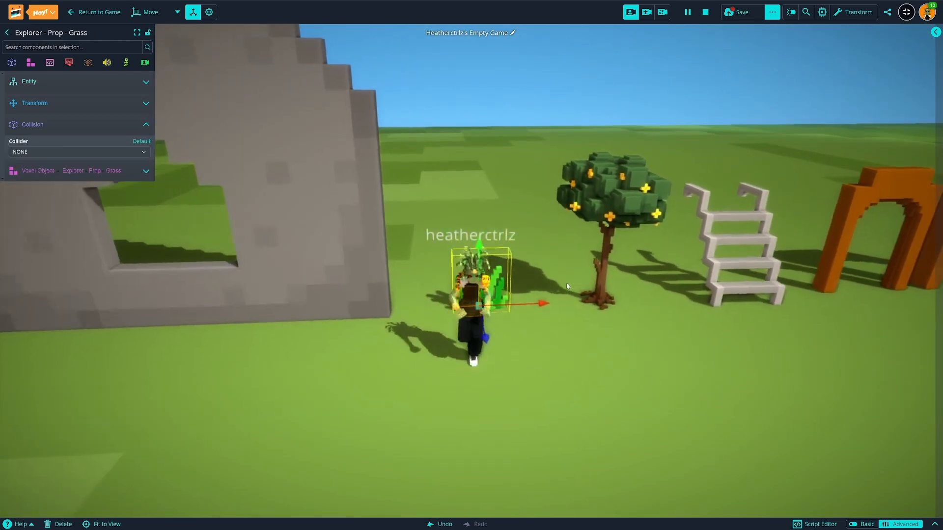
{"action": "right_click_drag", "start_coordinate": [547, 293], "coordinate": [535, 299]}
{"action": "key", "text": "w"}
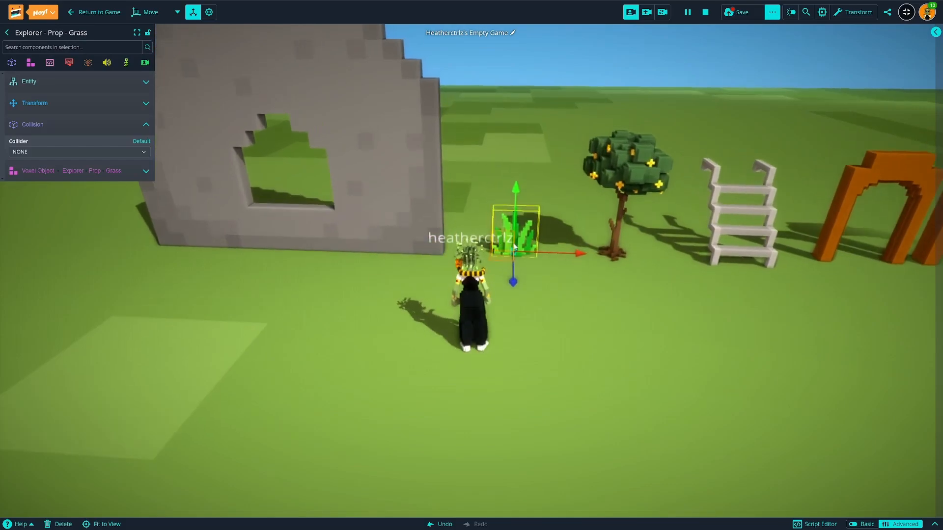
{"action": "key", "text": "w"}
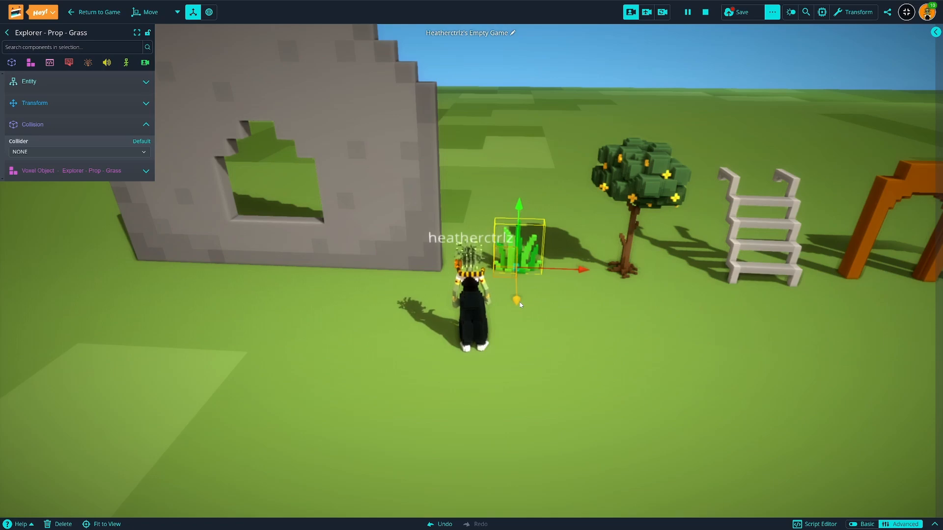
Give the grass prop a SPHERE collider and set its response type to TRIGGER
{"action": "left_click", "coordinate": [77, 153]}
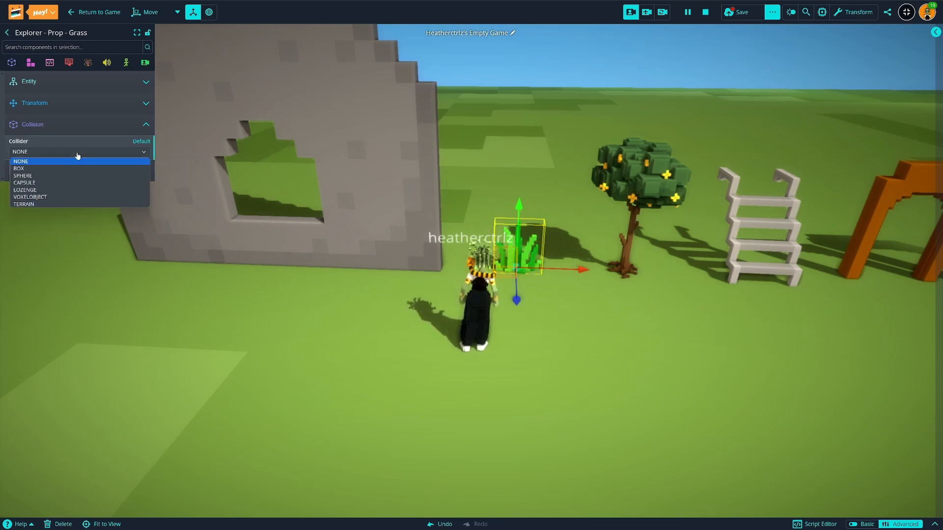
{"action": "left_click", "coordinate": [54, 175]}
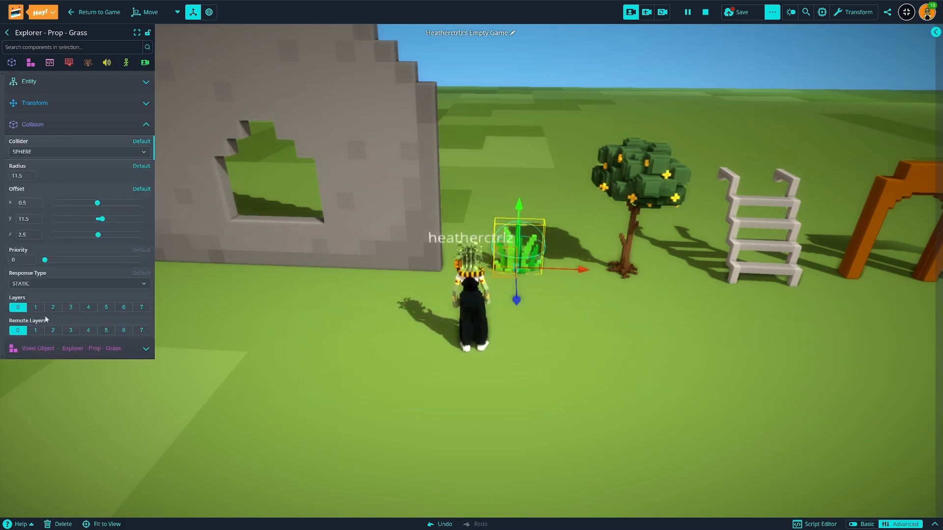
{"action": "left_click", "coordinate": [44, 283]}
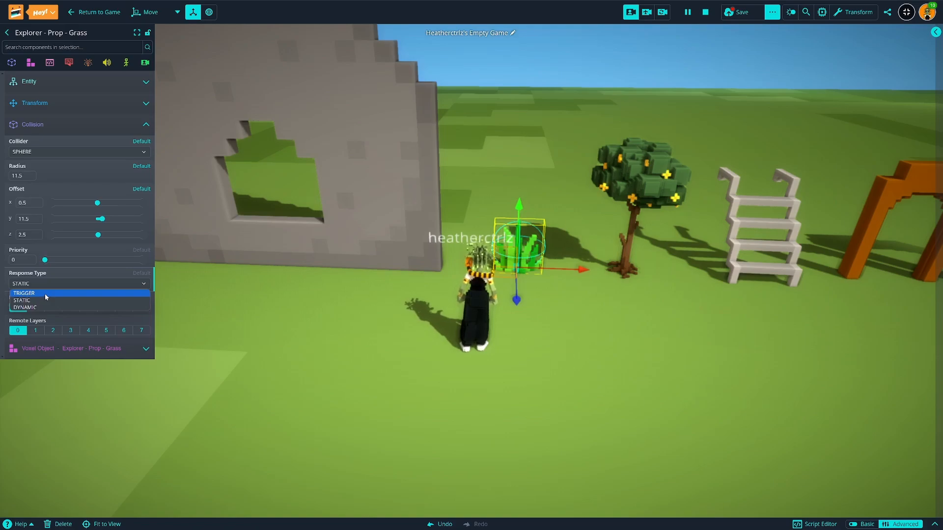
{"action": "left_click", "coordinate": [44, 294]}
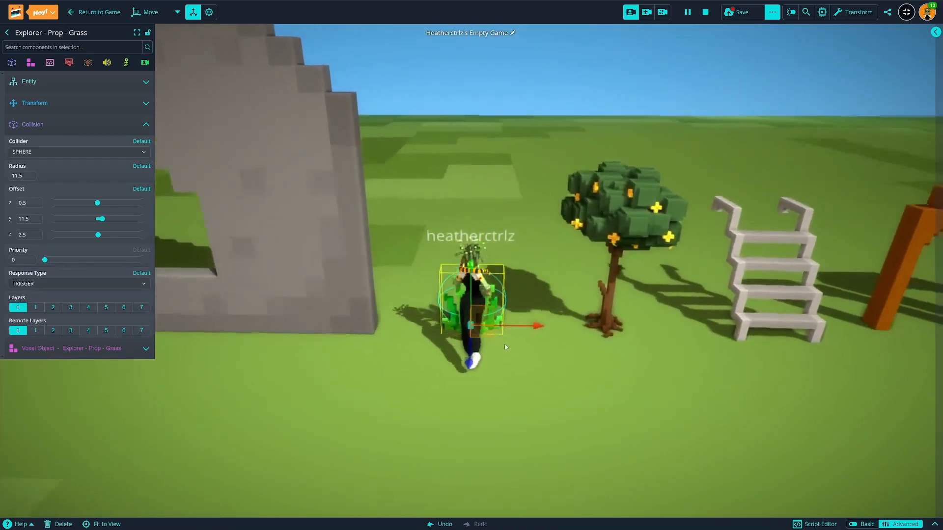
Run the avatar back and forth through the grass to test its trigger sphere collider
{"action": "key", "text": "s"}
{"action": "key", "text": "a"}
{"action": "right_click_drag", "start_coordinate": [511, 347], "coordinate": [481, 336]}
{"action": "key", "text": "w"}
{"action": "key", "text": "d"}
{"action": "key", "text": "w"}
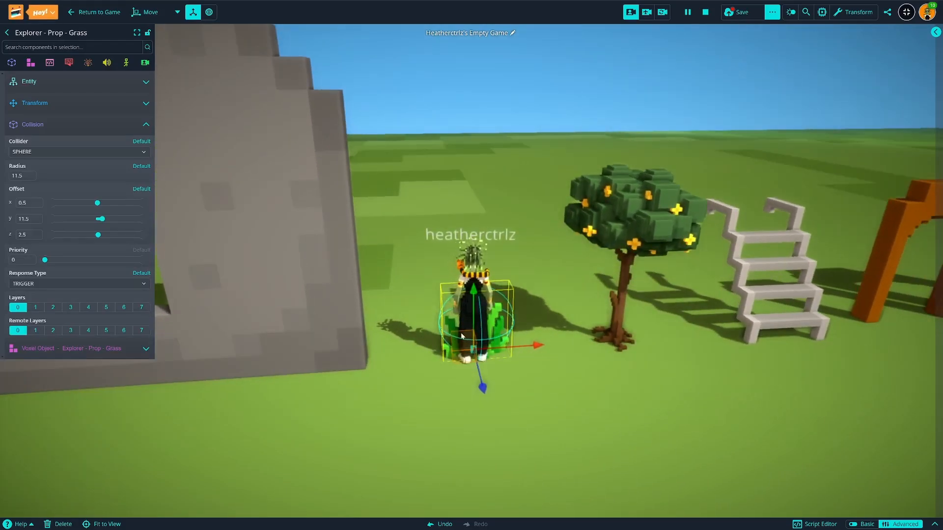
{"action": "key", "text": "s"}
{"action": "key", "text": "w"}
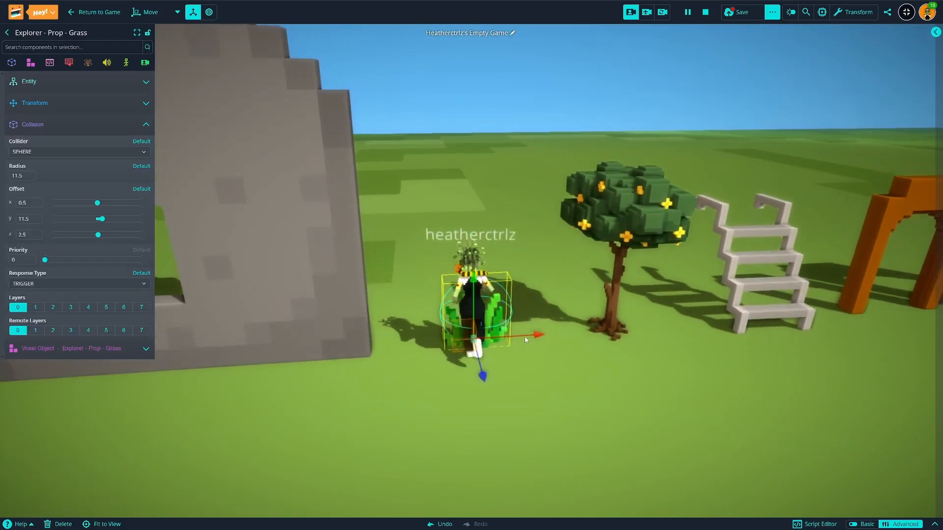
{"action": "key", "text": "s"}
{"action": "key", "text": "d"}
{"action": "key", "text": "w"}
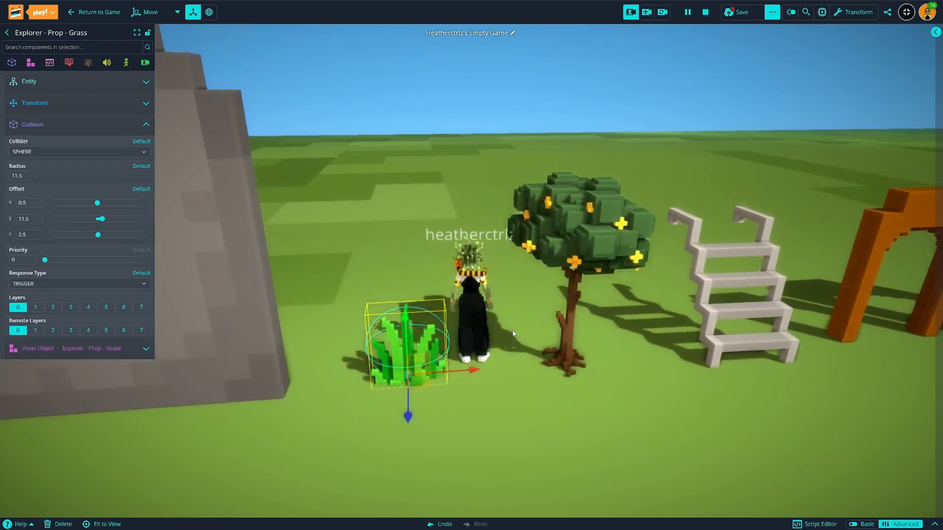
Back the avatar away from the grass onto open ground facing the row of props
{"action": "key", "text": "d"}
{"action": "key", "text": "s"}
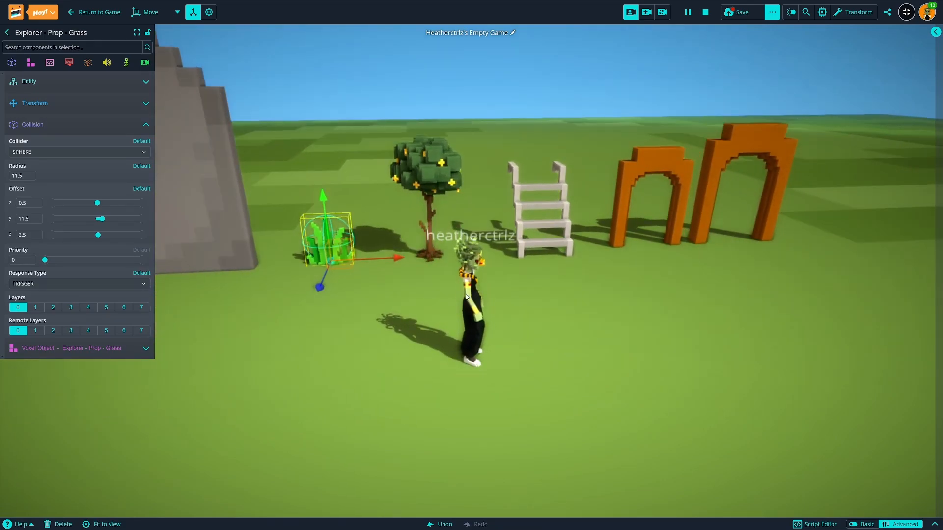
{"action": "key", "text": "s"}
{"action": "key", "text": "a"}
{"action": "key", "text": "d"}
{"action": "key", "text": "w"}
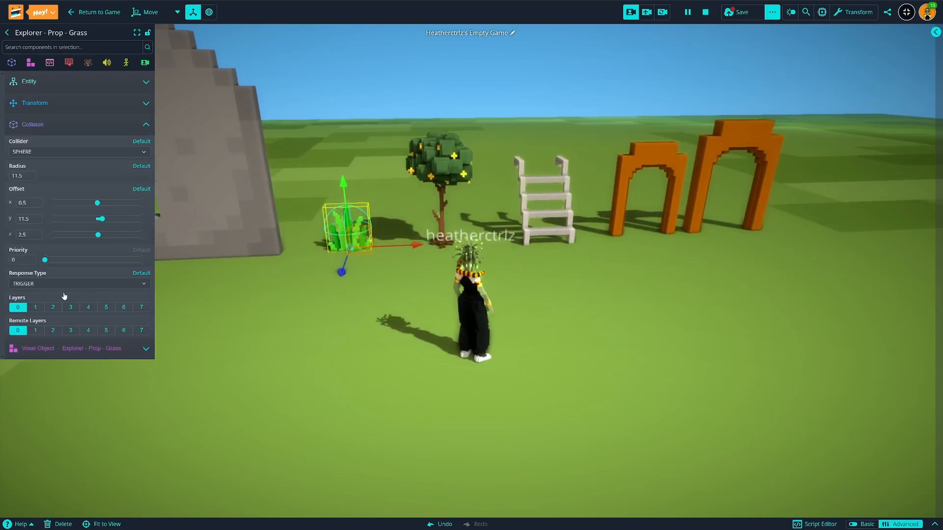
Select the player avatar and move it around in the open to examine its capsule collider and collision settings
{"action": "left_click", "coordinate": [481, 281]}
{"action": "right_click_drag", "start_coordinate": [506, 357], "coordinate": [544, 321]}
{"action": "key", "text": "s"}
{"action": "key", "text": "w"}
{"action": "key", "text": "a"}
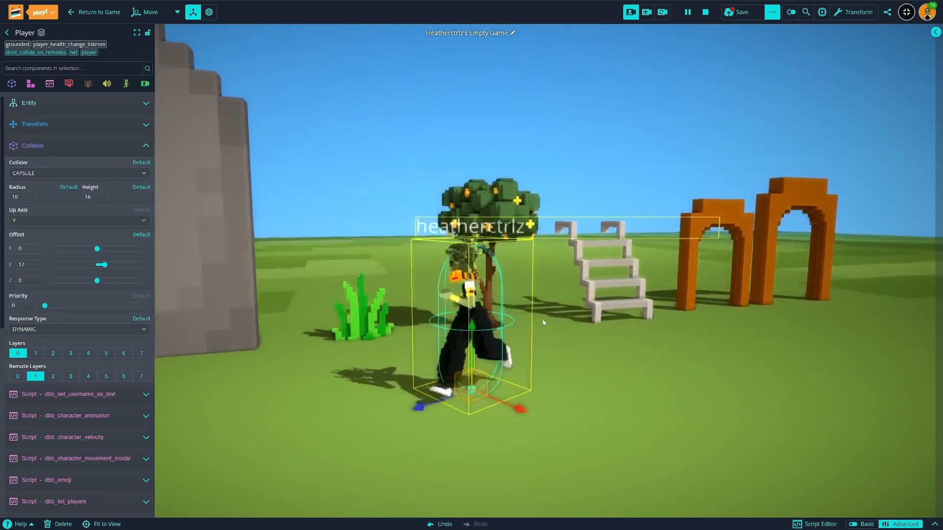
{"action": "key", "text": "s"}
{"action": "key", "text": "d"}
{"action": "key", "text": "w"}
{"action": "key", "text": "a"}
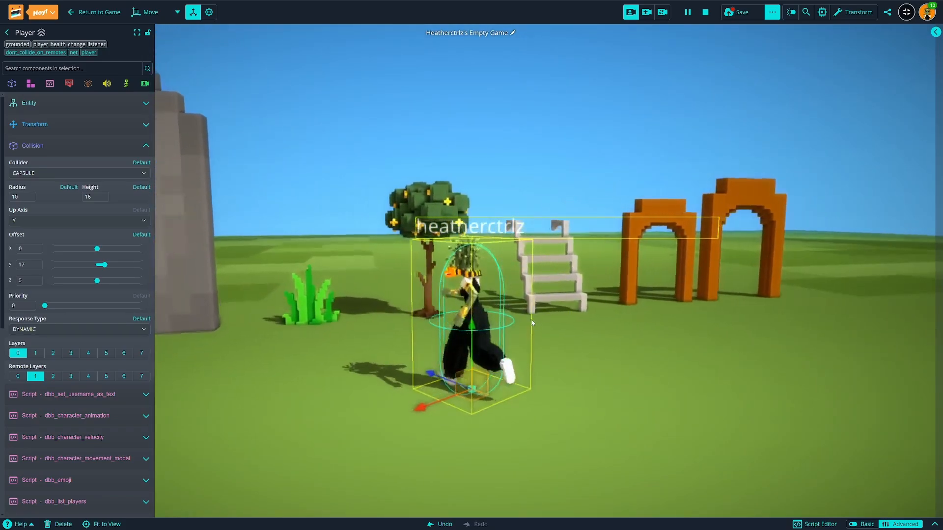
{"action": "key", "text": "s"}
{"action": "key", "text": "d"}
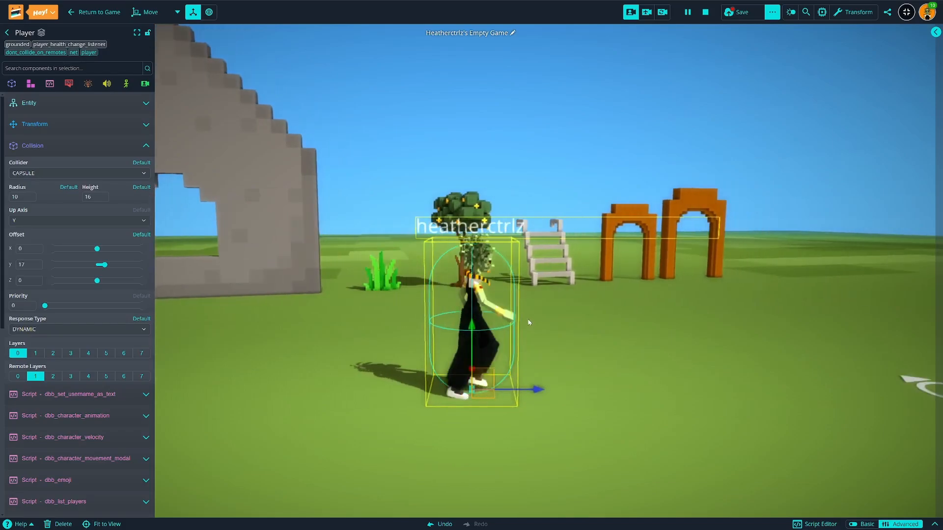
Run the selected avatar to the smaller wooden door frame and around the tree to observe its collider against static props
{"action": "key", "text": "w"}
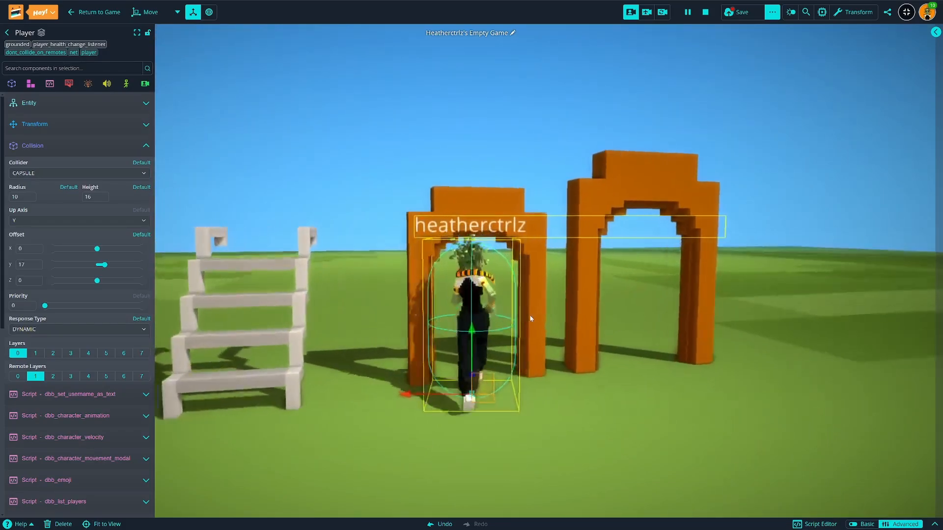
{"action": "key", "text": "a"}
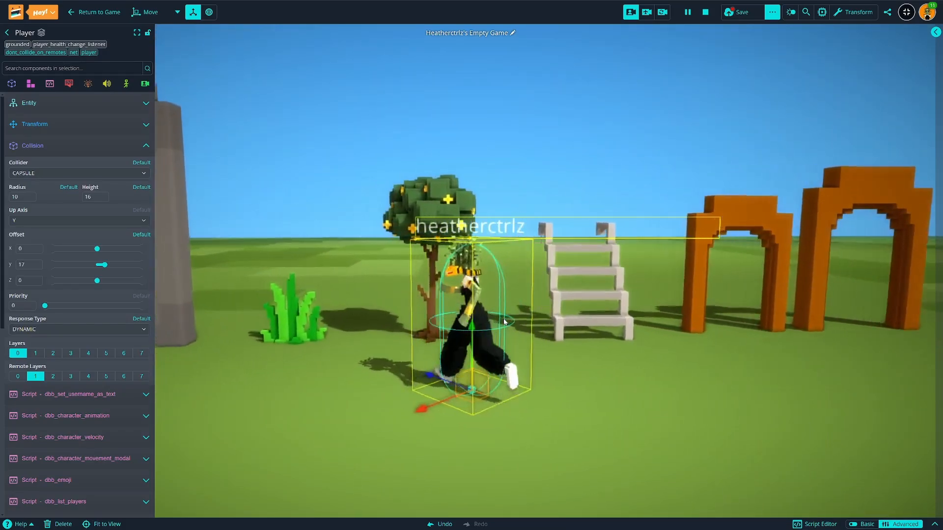
{"action": "key", "text": "w"}
{"action": "key", "text": "a"}
{"action": "key", "text": "s"}
{"action": "key", "text": "d"}
{"action": "key", "text": "w"}
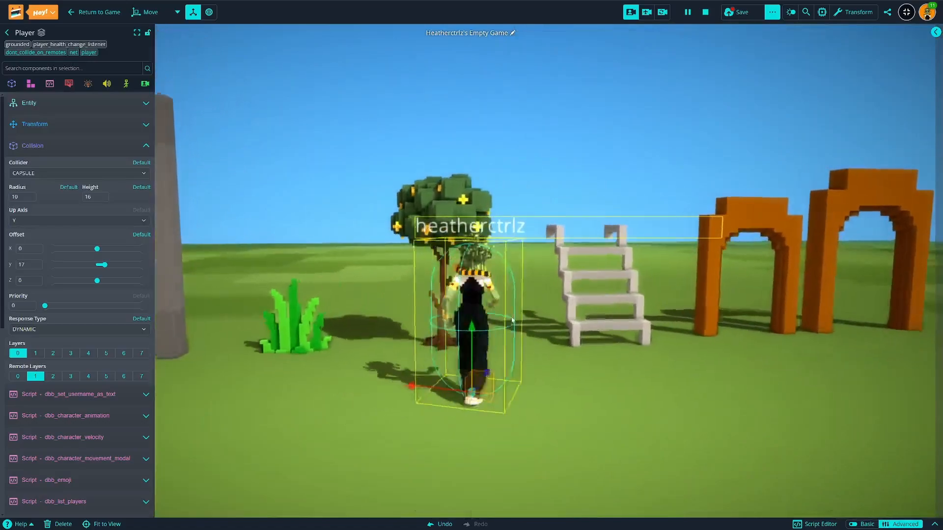
{"action": "key", "text": "d"}
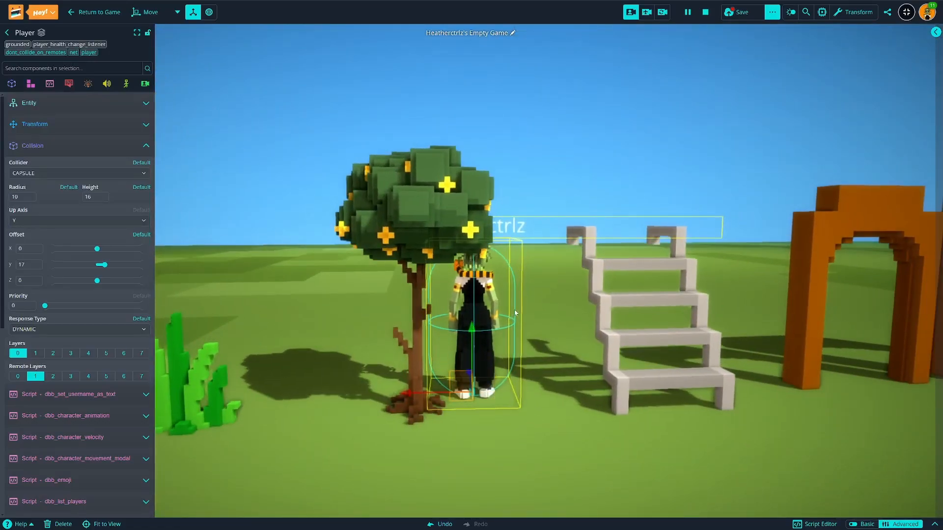
{"action": "key", "text": "a"}
{"action": "key", "text": "s"}
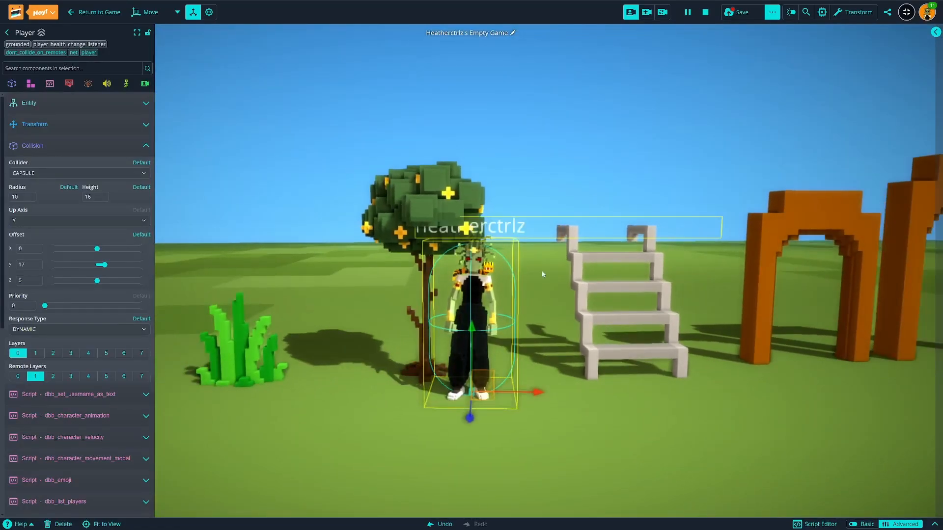